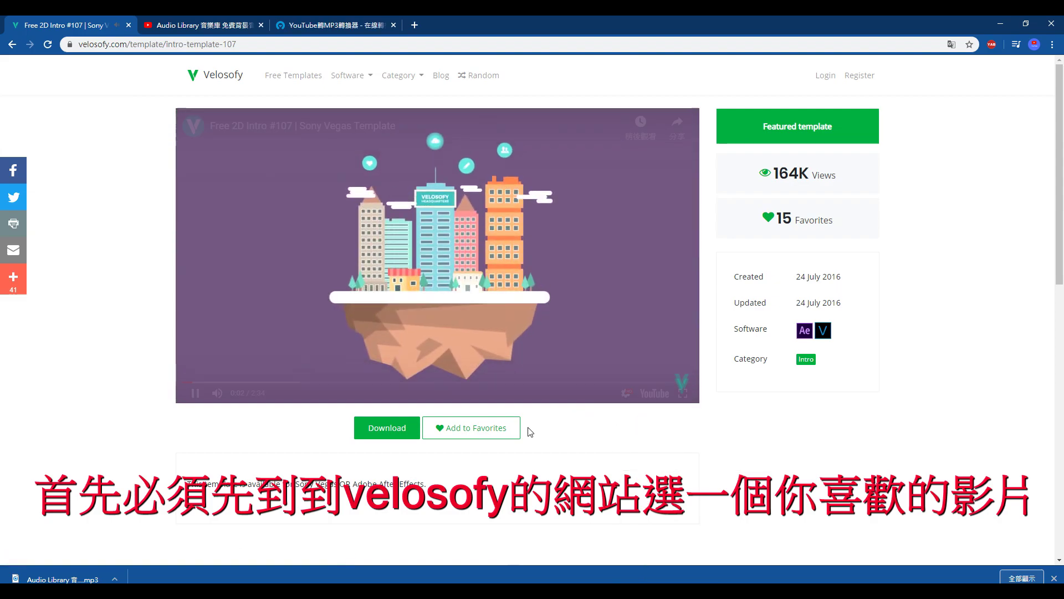
- Preview the Free 2D Intro #107 template video, dismissing the related-video suggestions, and pause it once the title design has played
{"action": "left_click", "coordinate": [417, 287]}
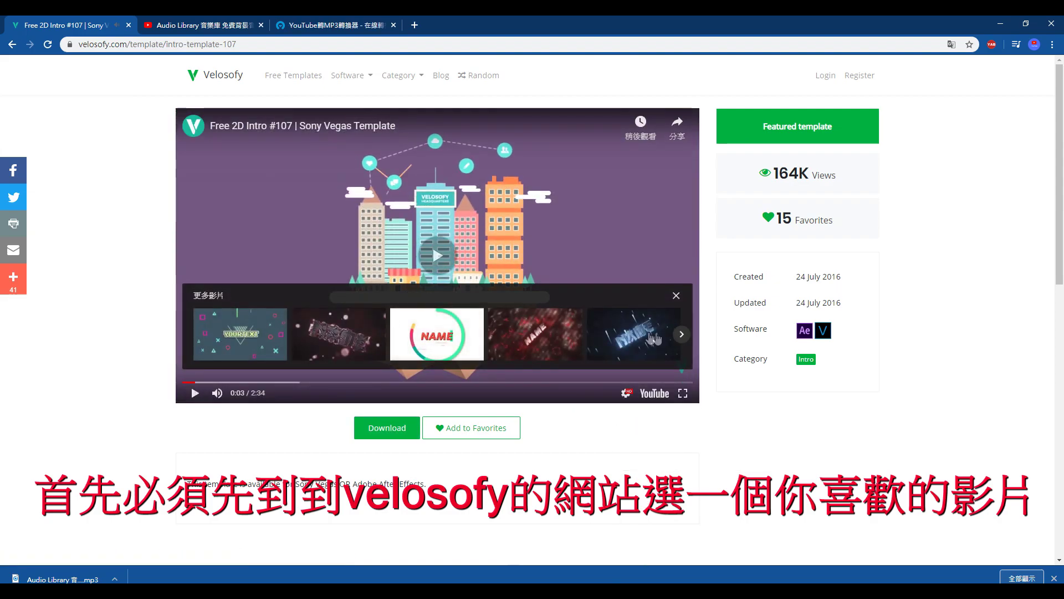
{"action": "left_click", "coordinate": [677, 294]}
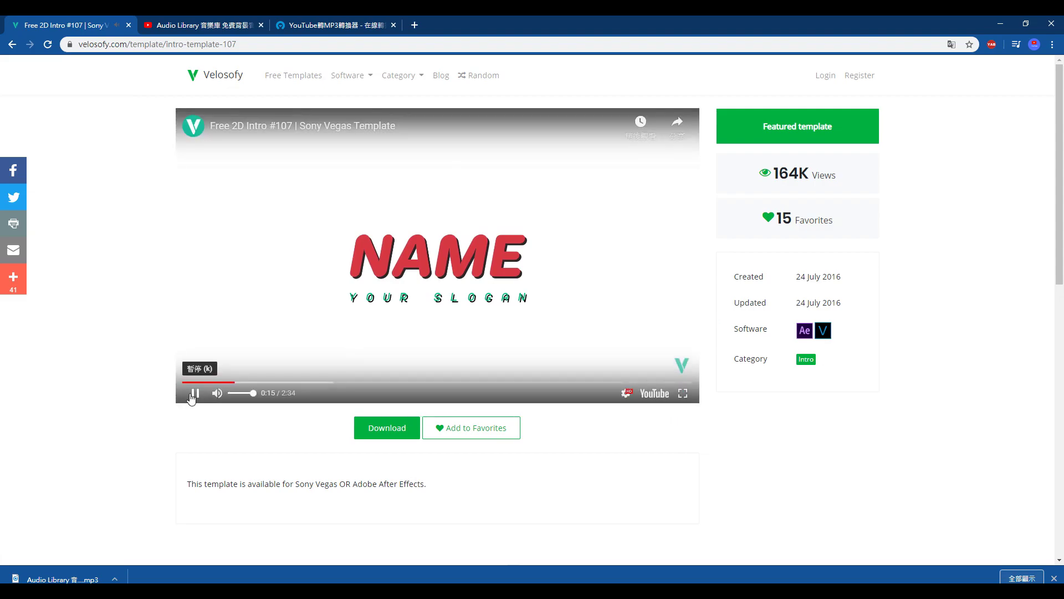
{"action": "left_click", "coordinate": [193, 394]}
- Open the download page of the Free 2D Intro #107 template and close the unrelated audio library and MP3 converter pages
{"action": "left_click", "coordinate": [388, 428]}
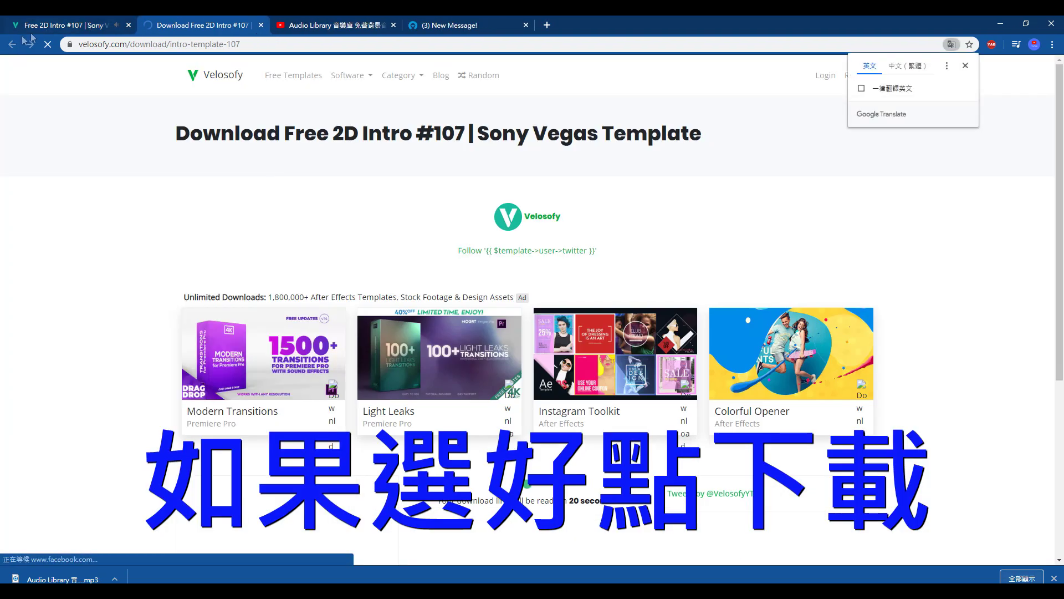
{"action": "left_click", "coordinate": [50, 25]}
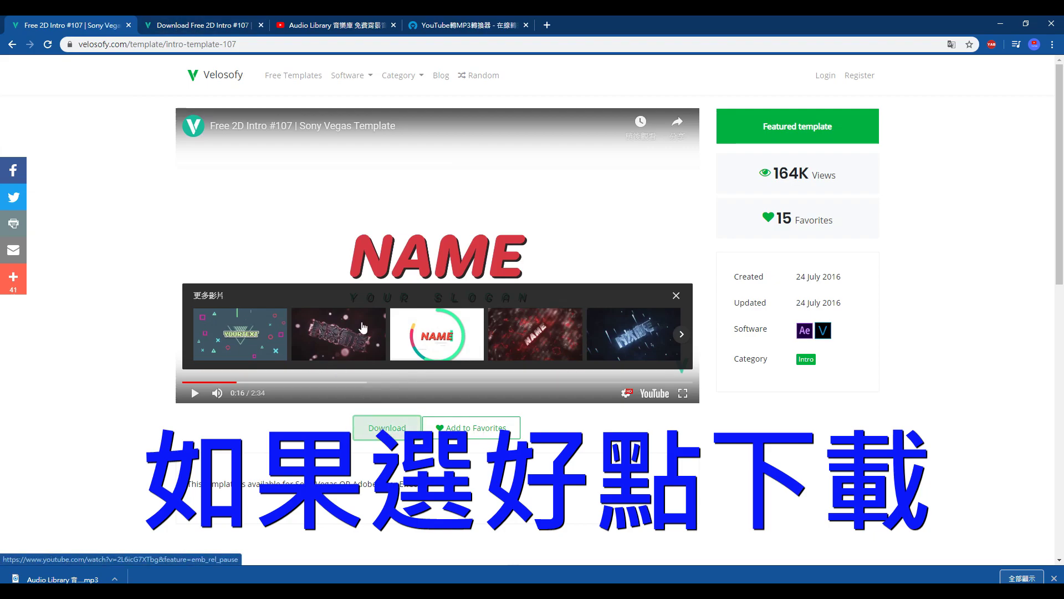
{"action": "left_click", "coordinate": [376, 427]}
{"action": "left_click", "coordinate": [393, 26]}
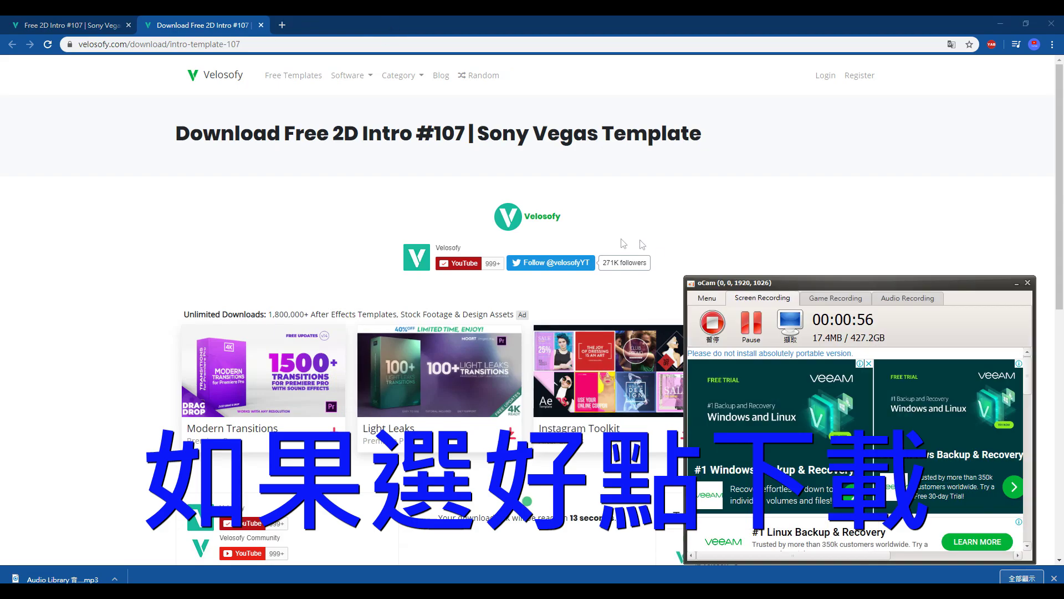
- Follow the template's download link to MediaFire and download Sv_intro107.zip, closing the advertising pop-up
{"action": "left_click", "coordinate": [712, 322]}
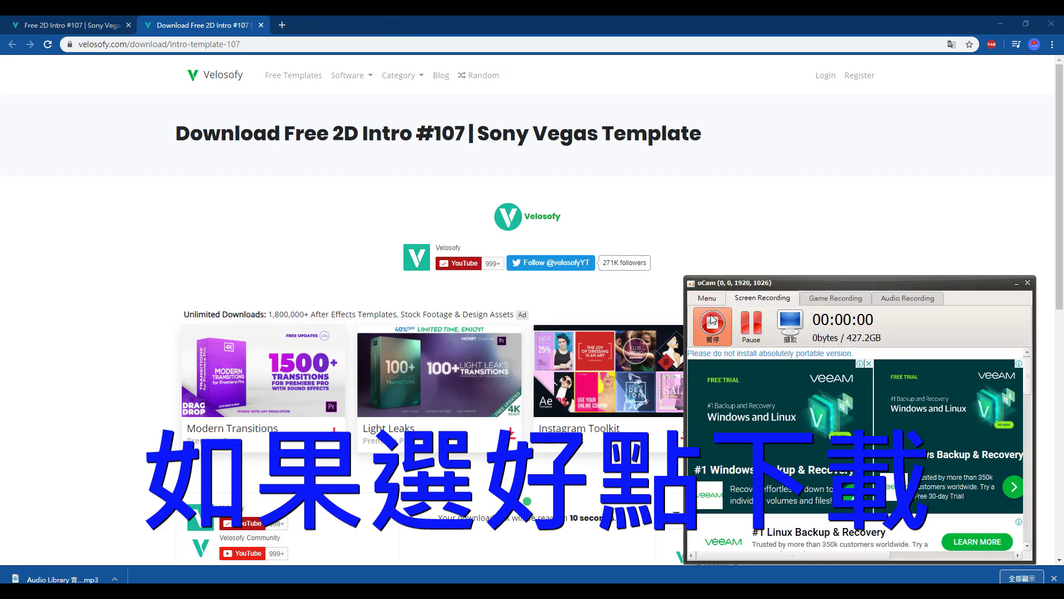
{"action": "left_click", "coordinate": [56, 25]}
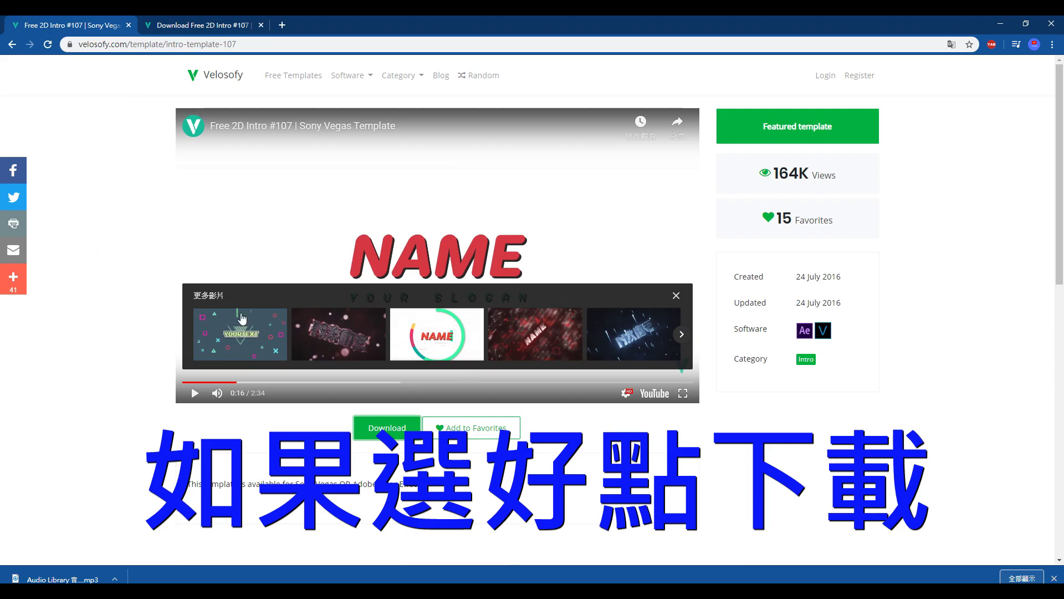
{"action": "left_click", "coordinate": [400, 426]}
{"action": "scroll", "coordinate": [499, 301], "scroll_direction": "down", "scroll_amount": 3}
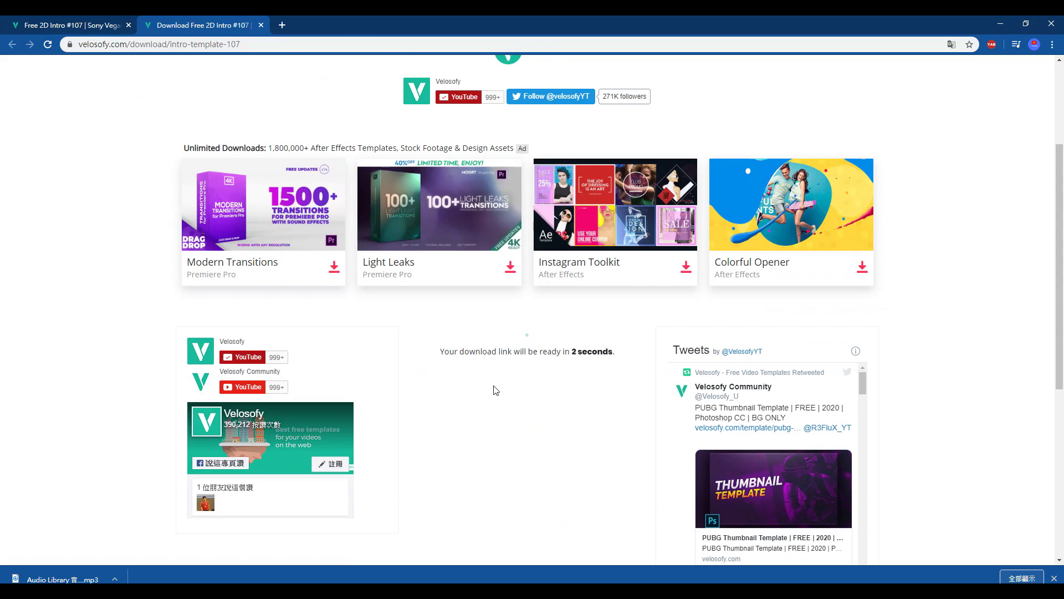
{"action": "left_click", "coordinate": [537, 351]}
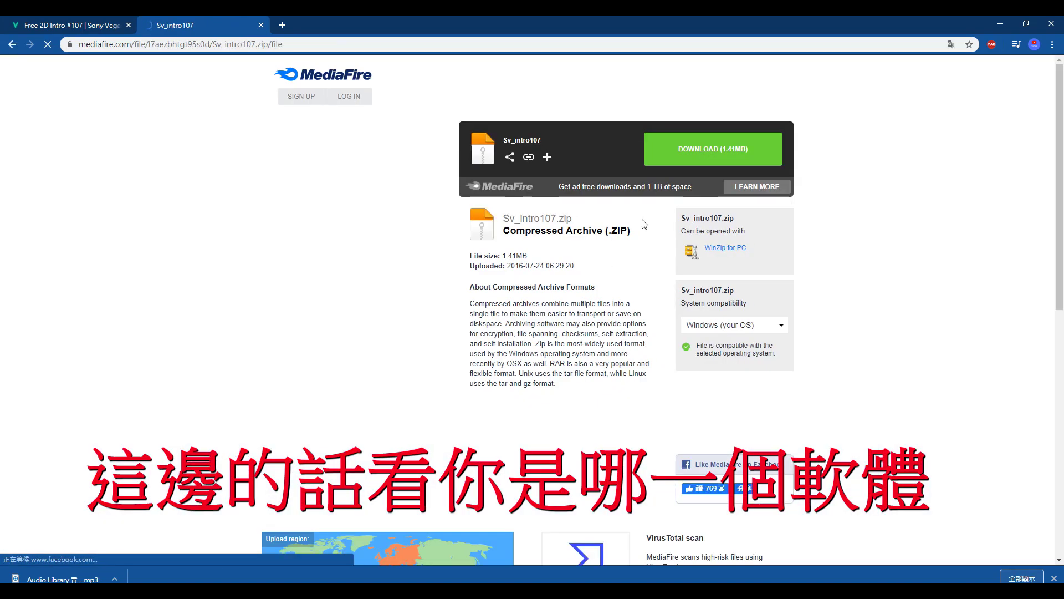
{"action": "left_click", "coordinate": [742, 155]}
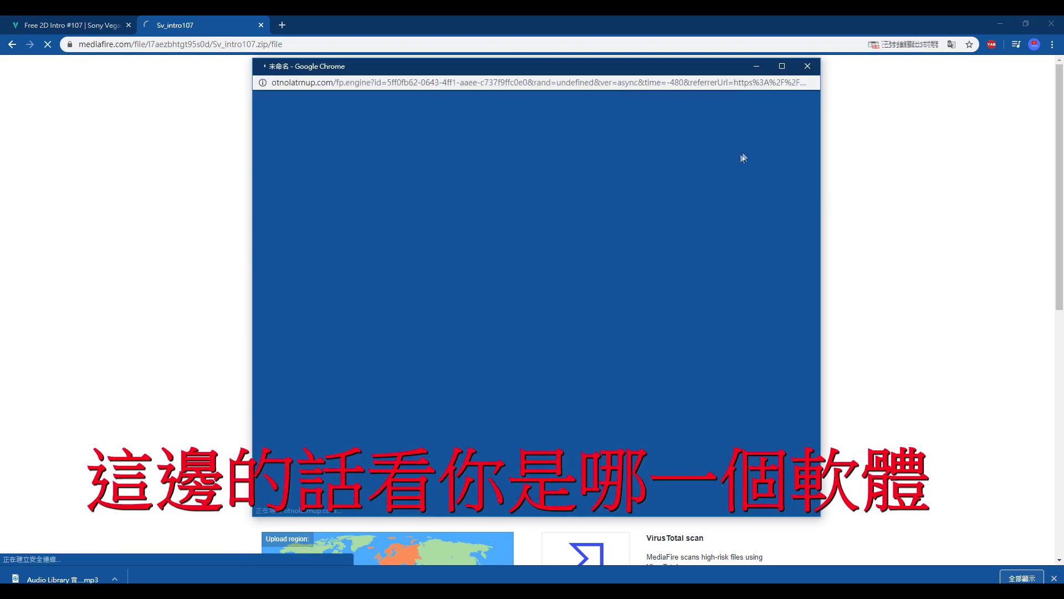
{"action": "left_click", "coordinate": [808, 65]}
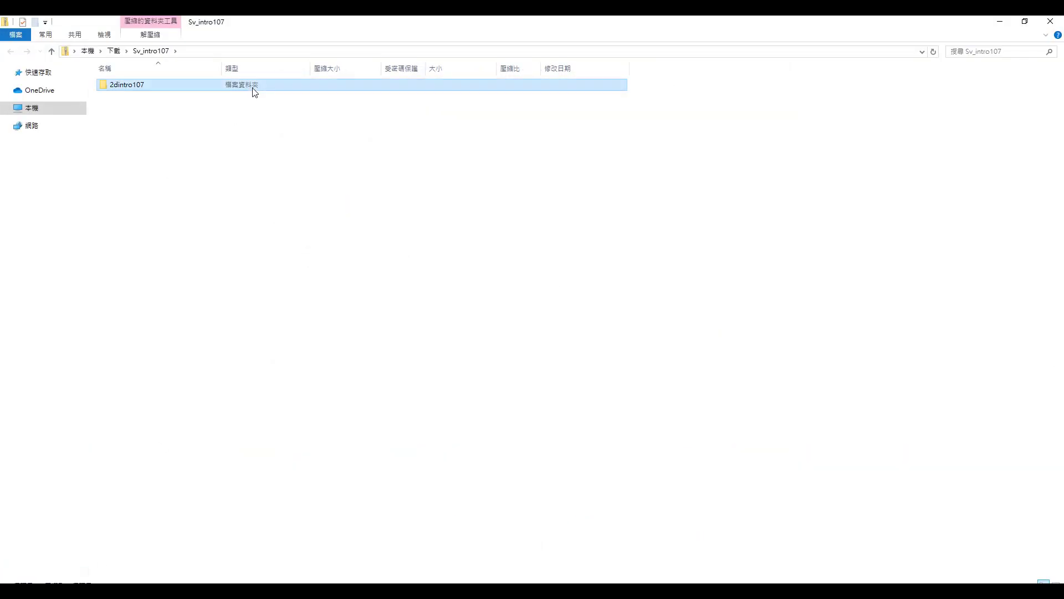
- Copy the background WMV file from the 2dintro107 folder in the downloaded archive and paste it onto the desktop
{"action": "double_click", "coordinate": [252, 86]}
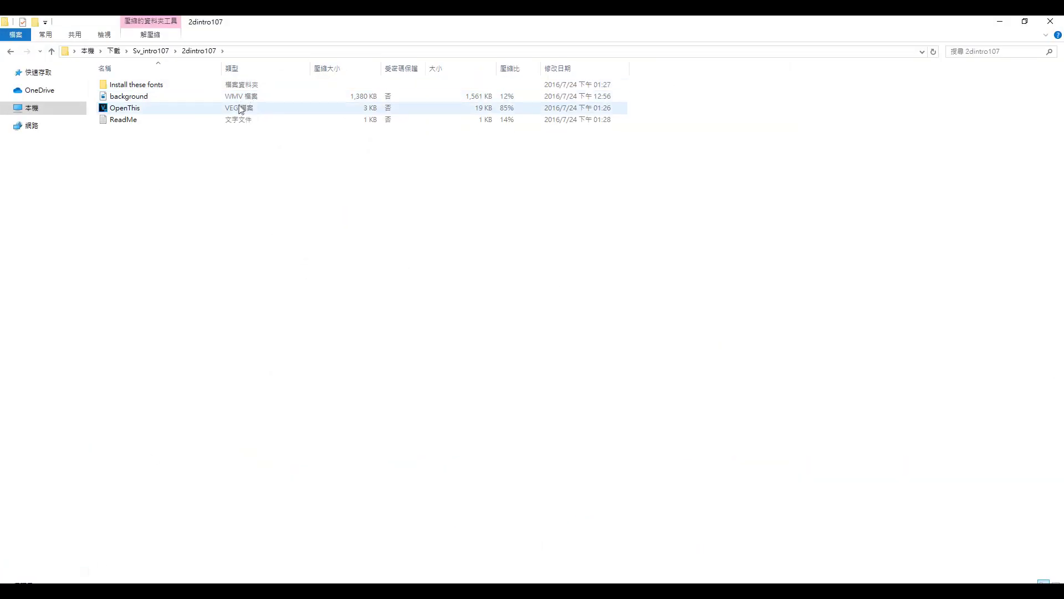
{"action": "left_click", "coordinate": [242, 98]}
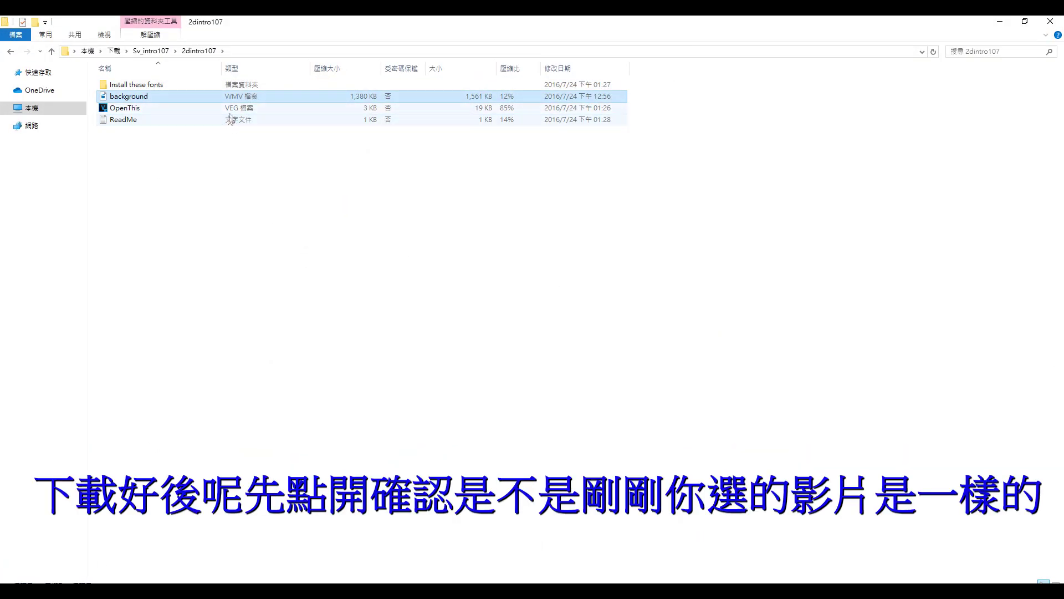
{"action": "right_click", "coordinate": [239, 98]}
{"action": "left_click", "coordinate": [277, 135]}
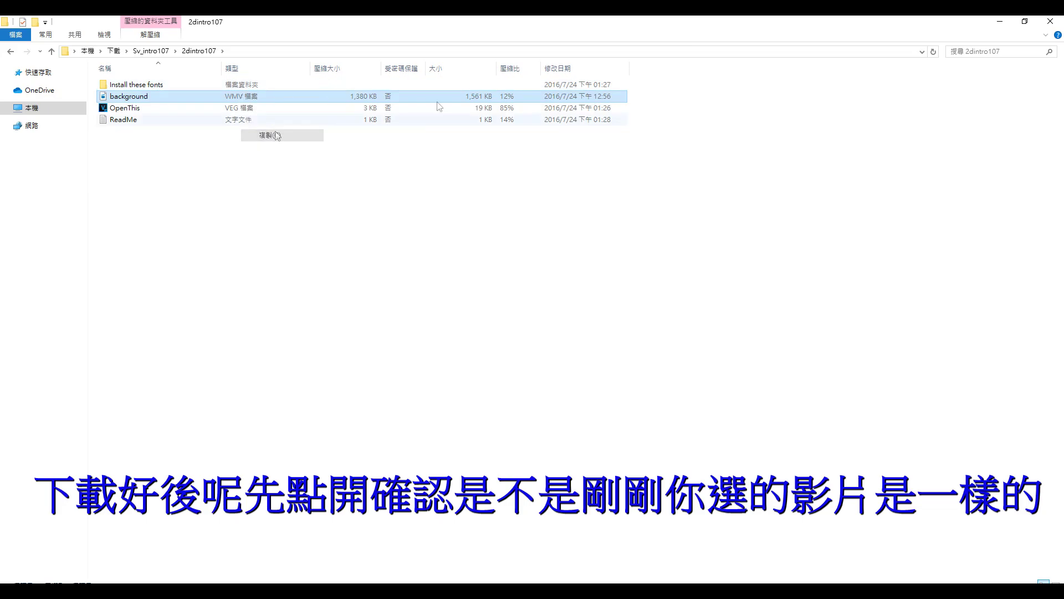
{"action": "left_click", "coordinate": [1001, 21]}
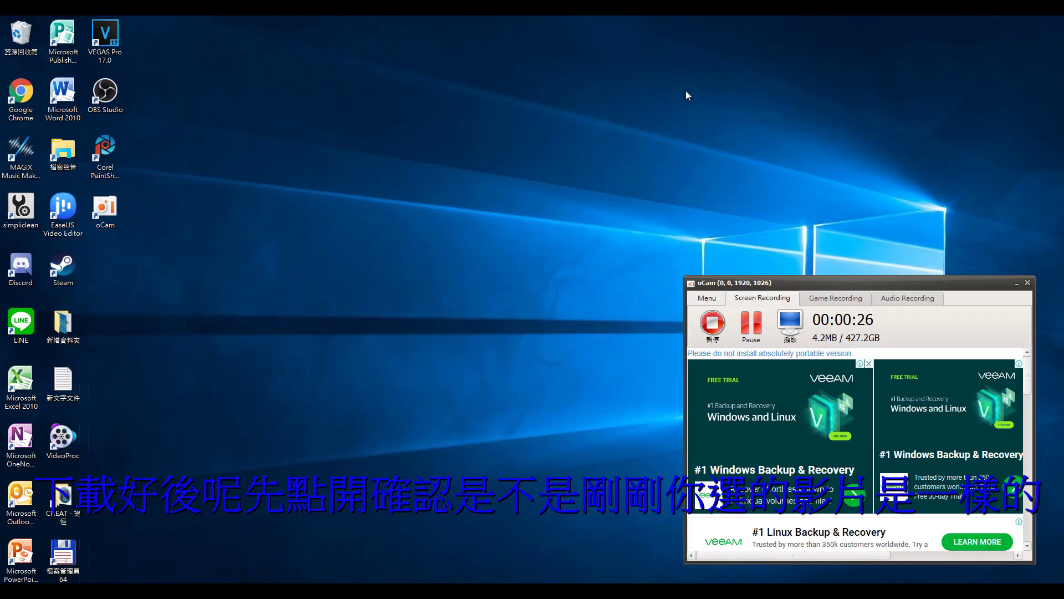
{"action": "right_click", "coordinate": [666, 93]}
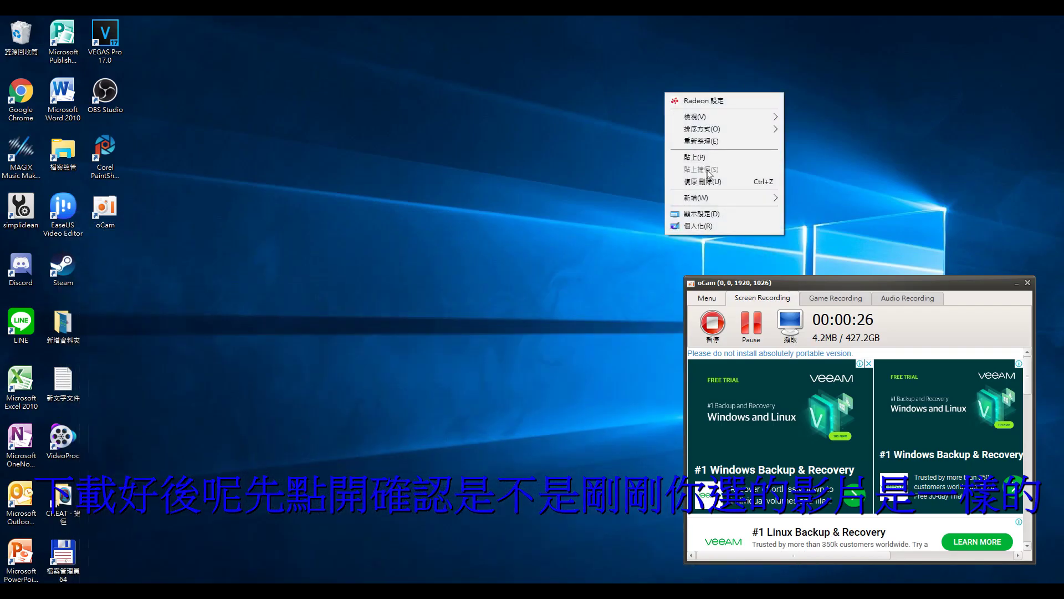
{"action": "left_click", "coordinate": [697, 157]}
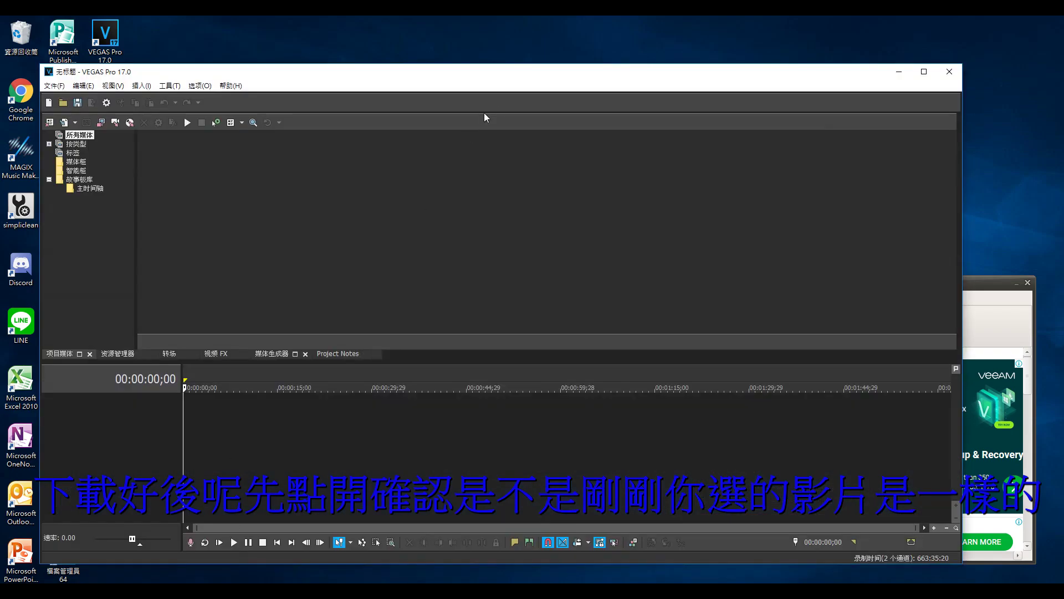
- In a maximized VEGAS Pro window, open the background video from the desktop and return the timeline cursor to the start
{"action": "double_click", "coordinate": [527, 75]}
{"action": "left_click", "coordinate": [11, 33]}
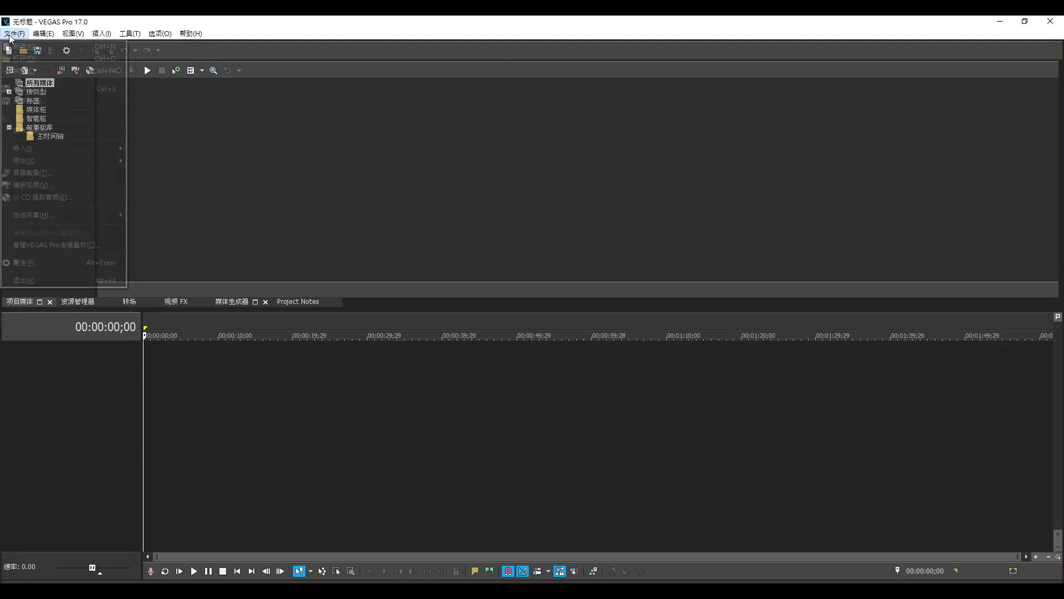
{"action": "left_click", "coordinate": [33, 57]}
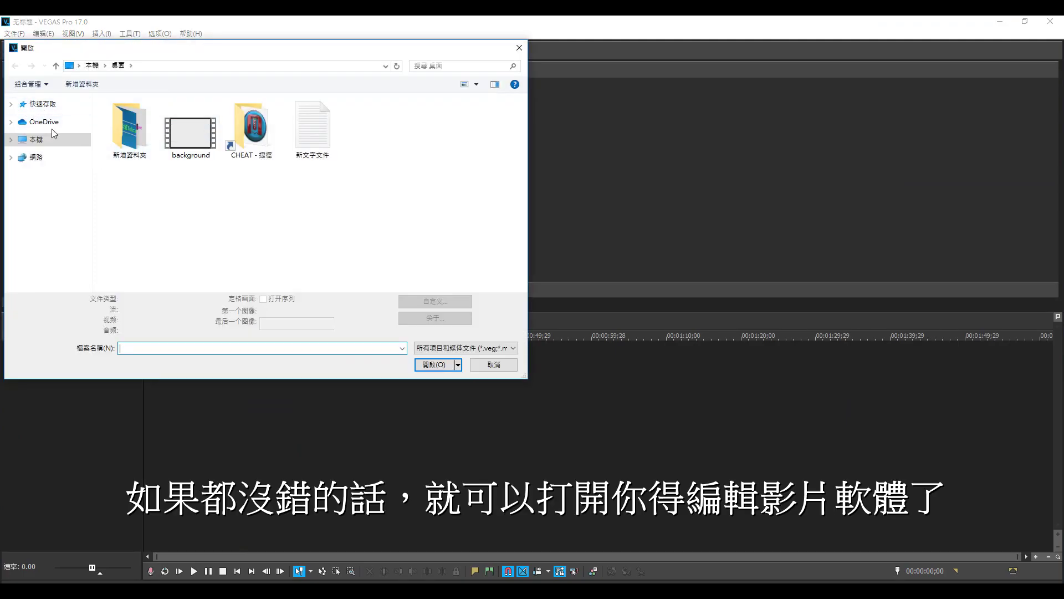
{"action": "double_click", "coordinate": [186, 145]}
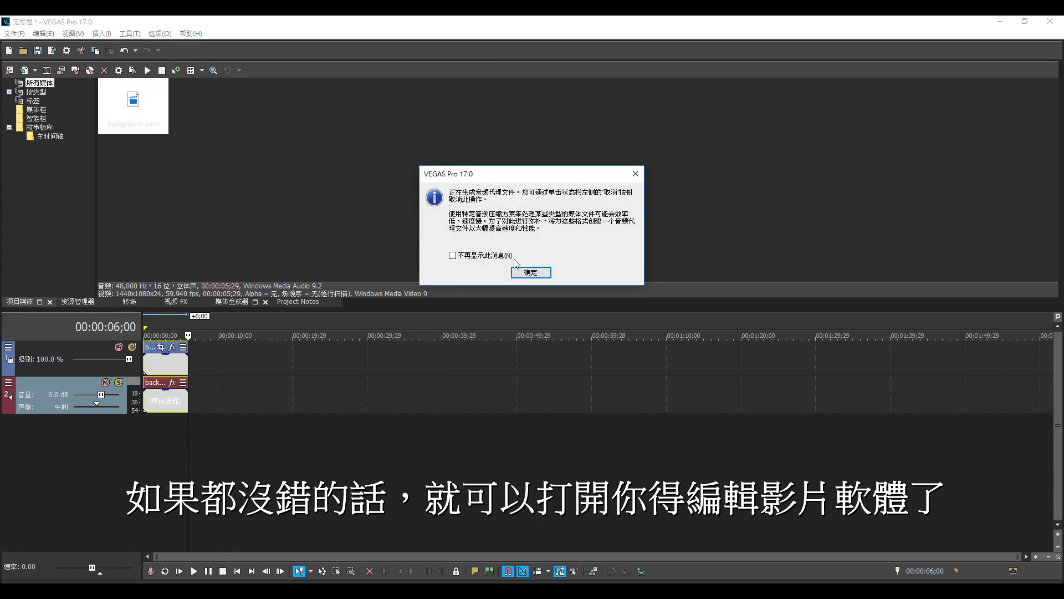
{"action": "left_click", "coordinate": [531, 271]}
{"action": "left_click_drag", "start_coordinate": [188, 336], "coordinate": [144, 336]}
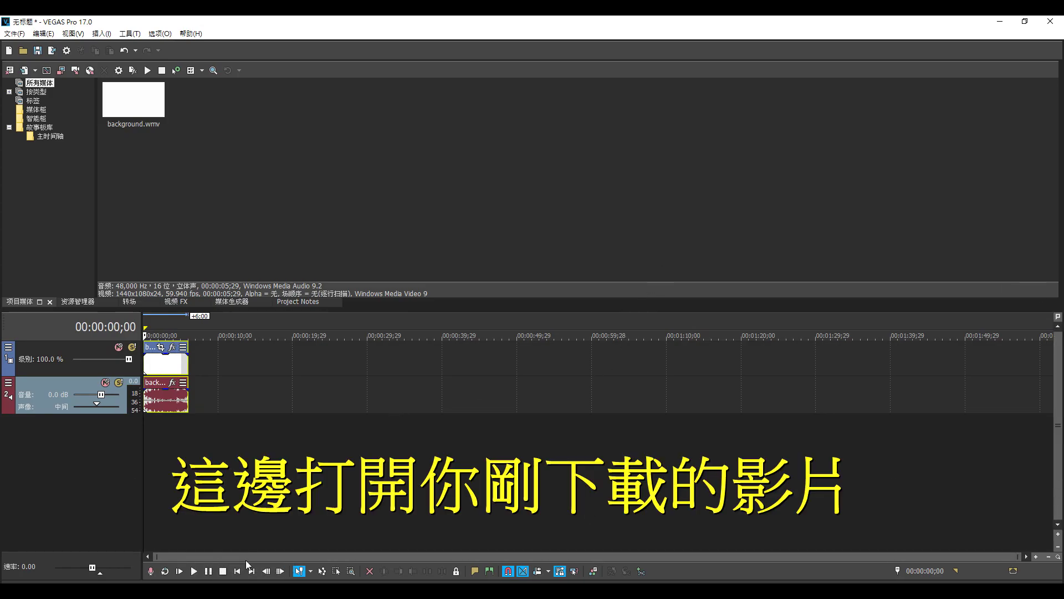
{"action": "left_click_drag", "start_coordinate": [246, 557], "coordinate": [401, 558]}
{"action": "right_click", "coordinate": [503, 205]}
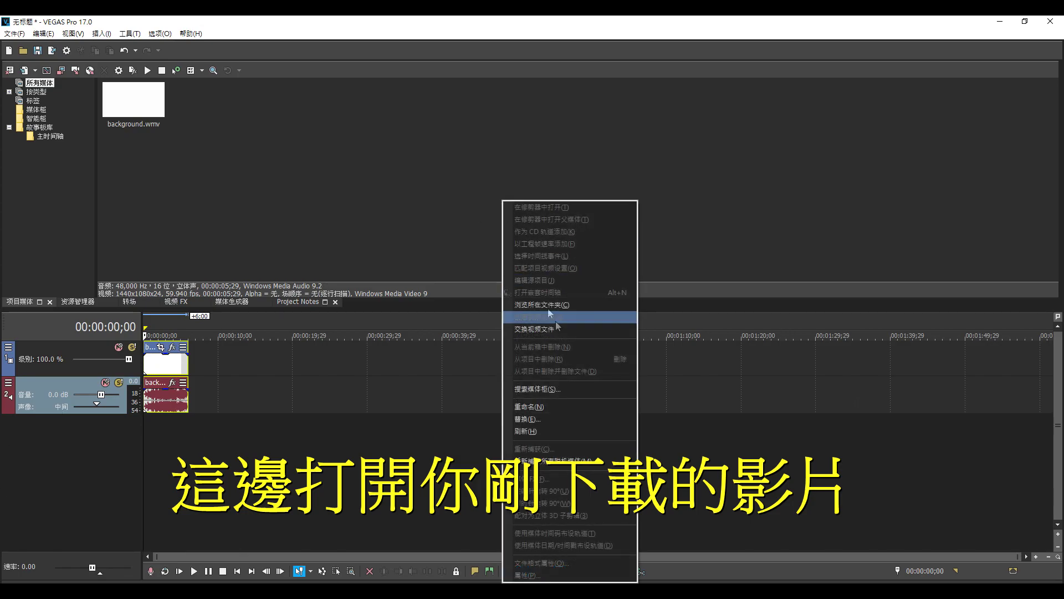
{"action": "left_click", "coordinate": [620, 327]}
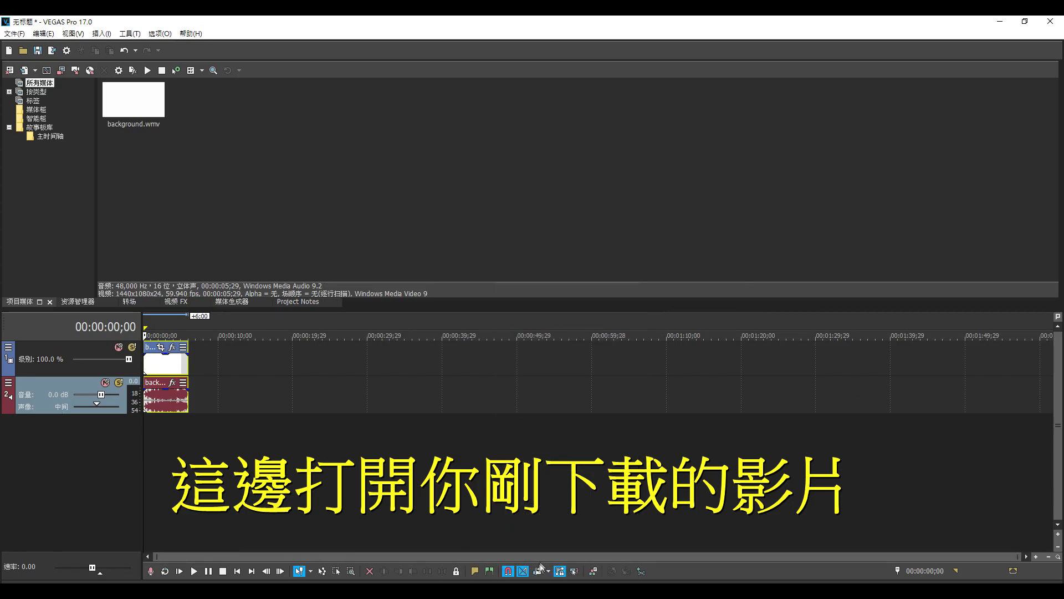
- Play the background clip on the timeline from the start and stop the playback
{"action": "left_click", "coordinate": [193, 571]}
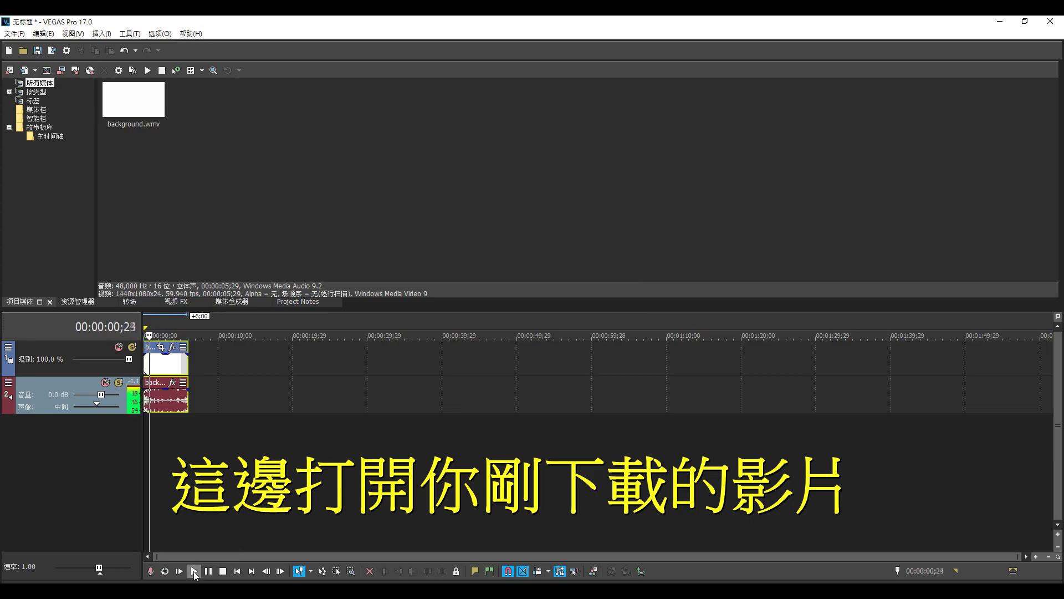
{"action": "left_click", "coordinate": [178, 572]}
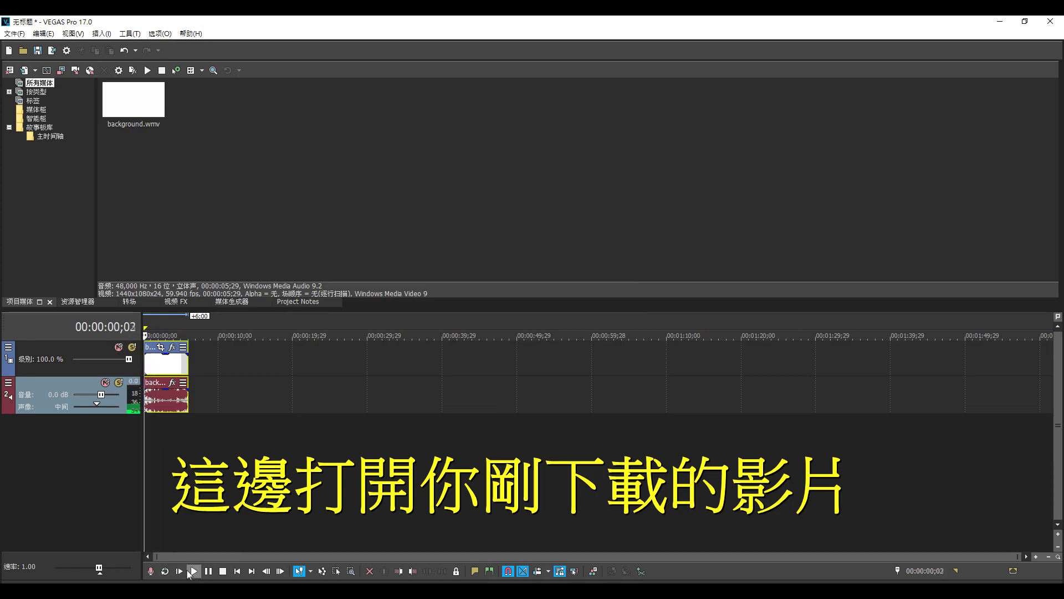
{"action": "left_click", "coordinate": [222, 571]}
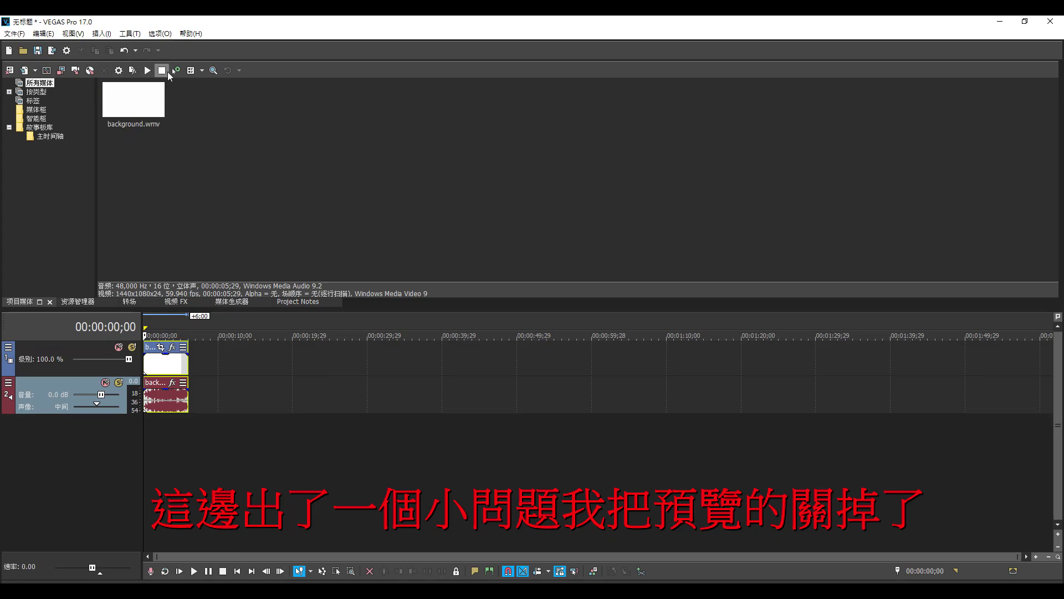
- Try the project media view options and switch automatic media preview on and off again
{"action": "left_click", "coordinate": [196, 70]}
{"action": "left_click", "coordinate": [202, 70]}
{"action": "left_click", "coordinate": [214, 105]}
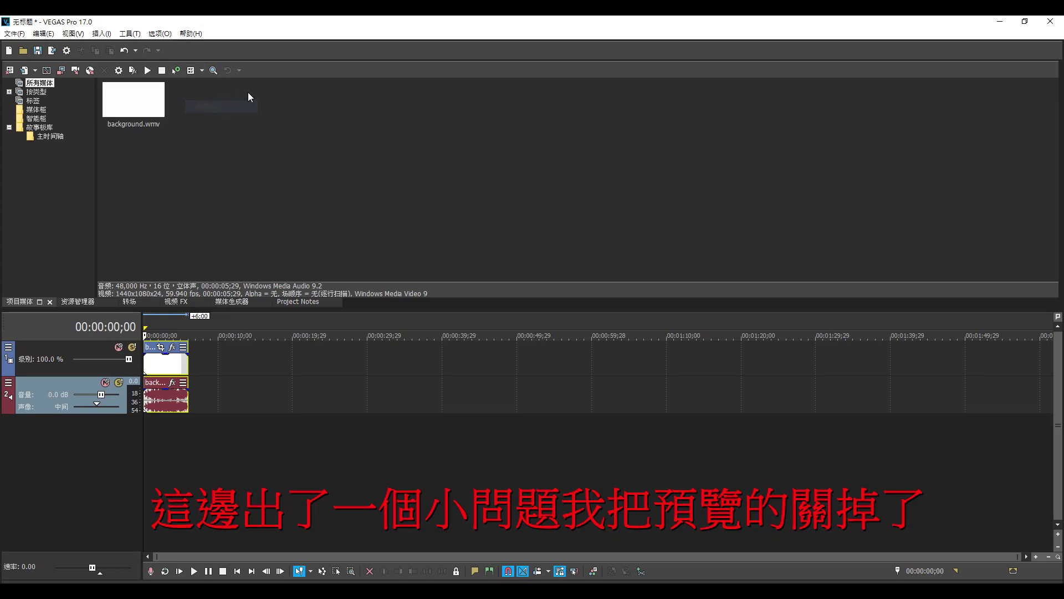
{"action": "left_click", "coordinate": [174, 71]}
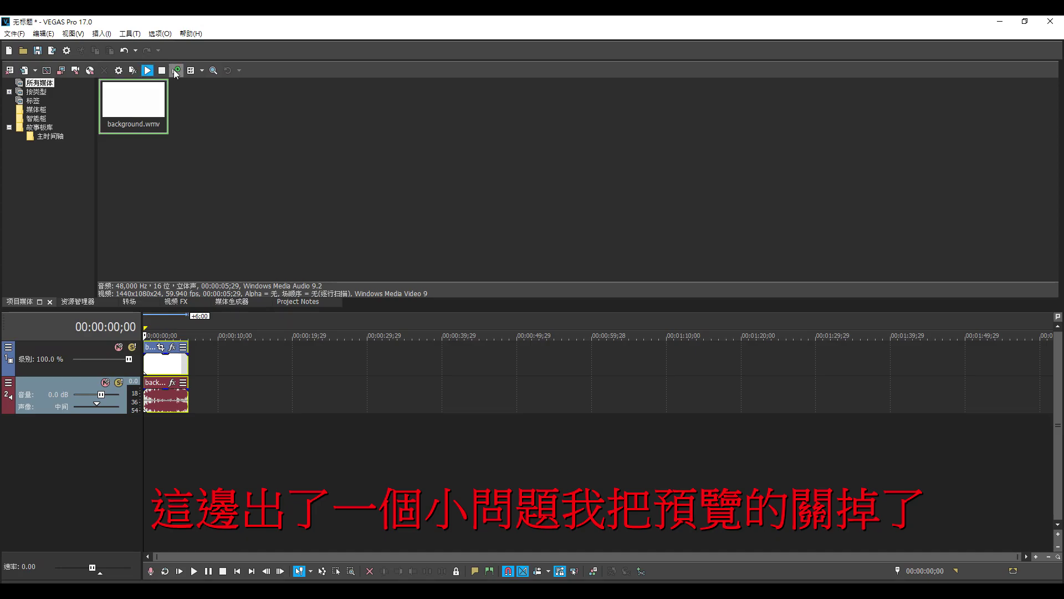
{"action": "left_click", "coordinate": [174, 70]}
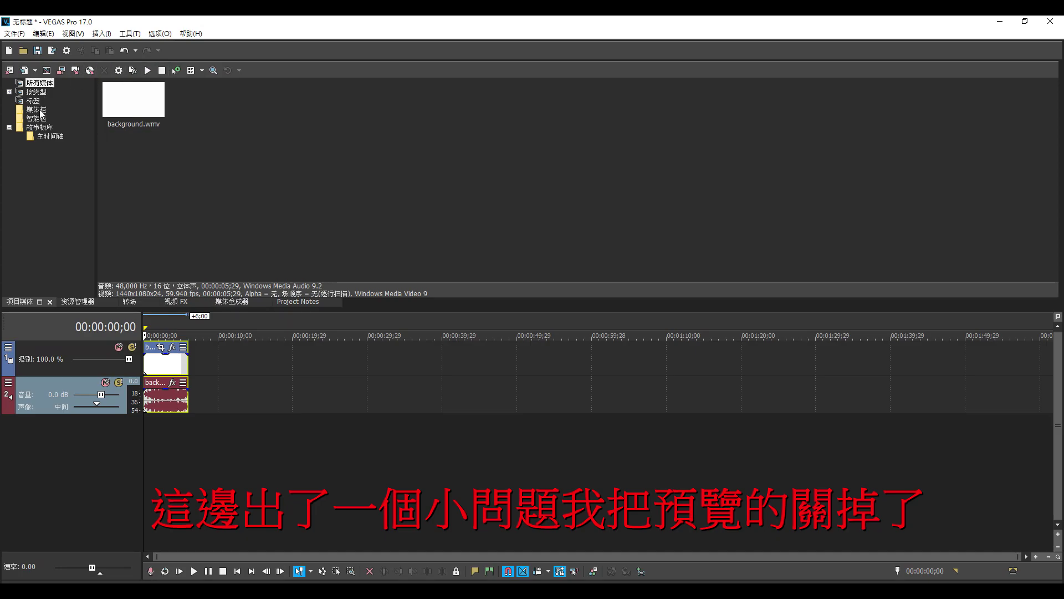
- Look through the available file, edit, view, insert, tool and help commands for a way to restore the video preview
{"action": "left_click", "coordinate": [15, 33]}
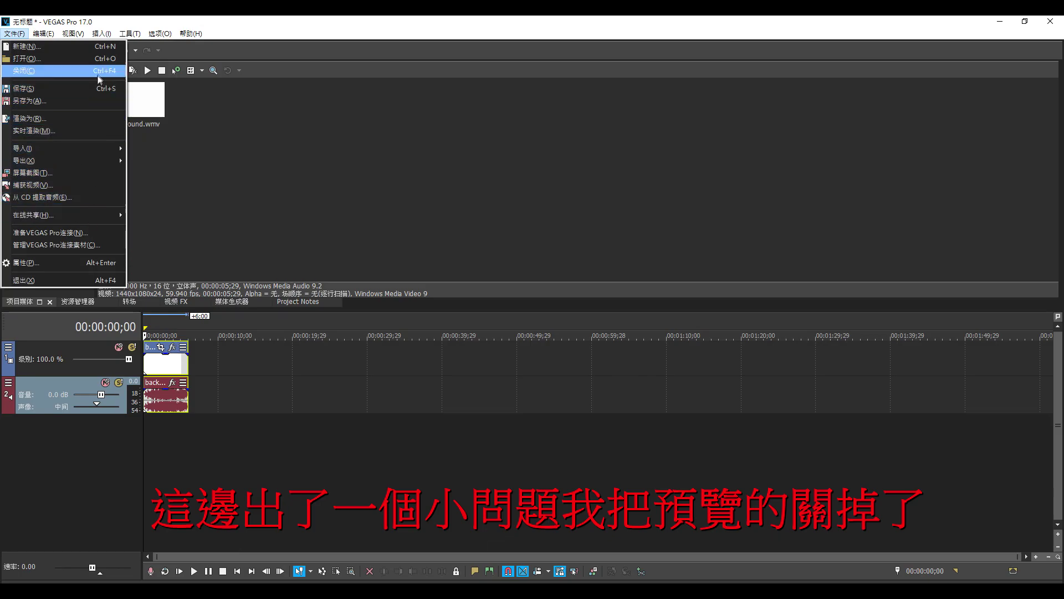
{"action": "mouse_move", "coordinate": [41, 37]}
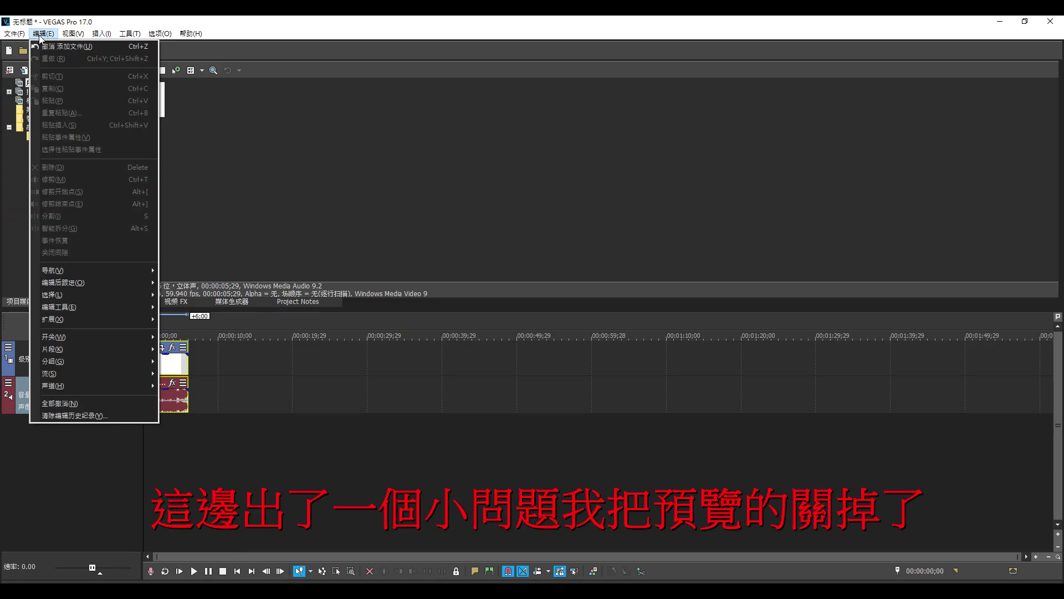
{"action": "mouse_move", "coordinate": [110, 294]}
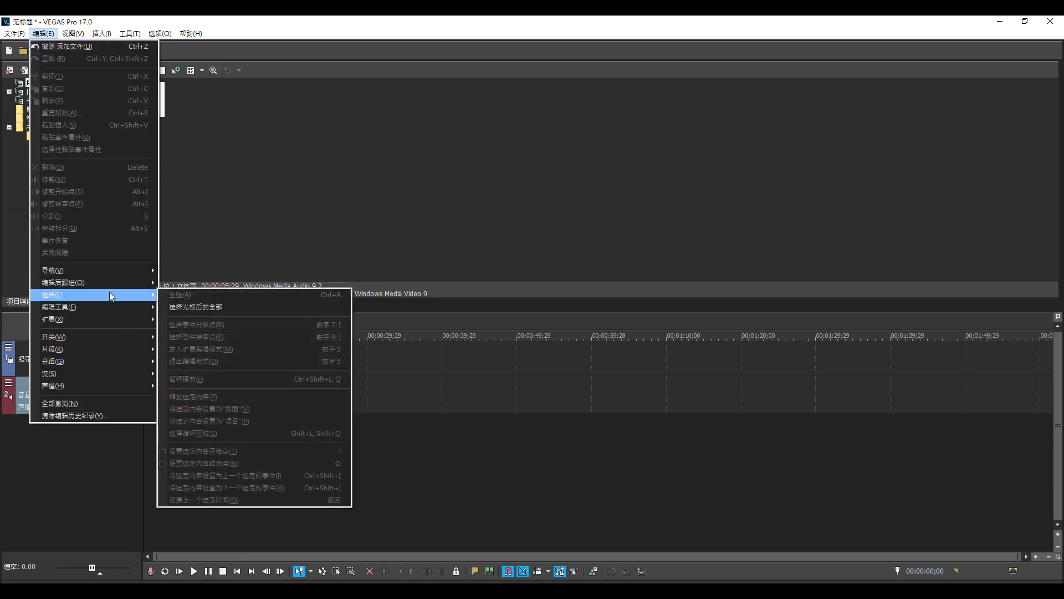
{"action": "mouse_move", "coordinate": [141, 275]}
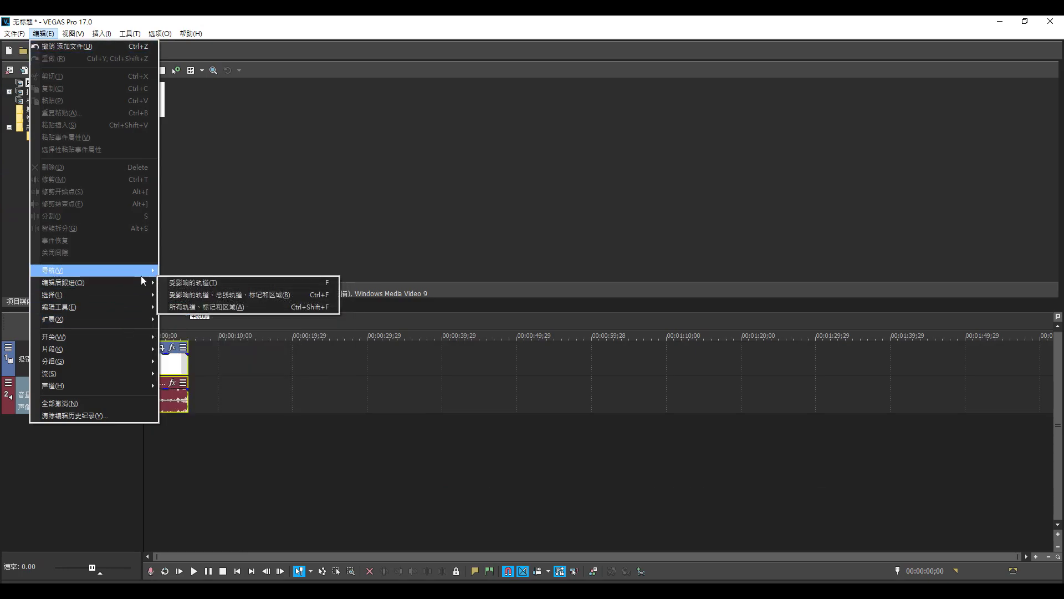
{"action": "mouse_move", "coordinate": [136, 349]}
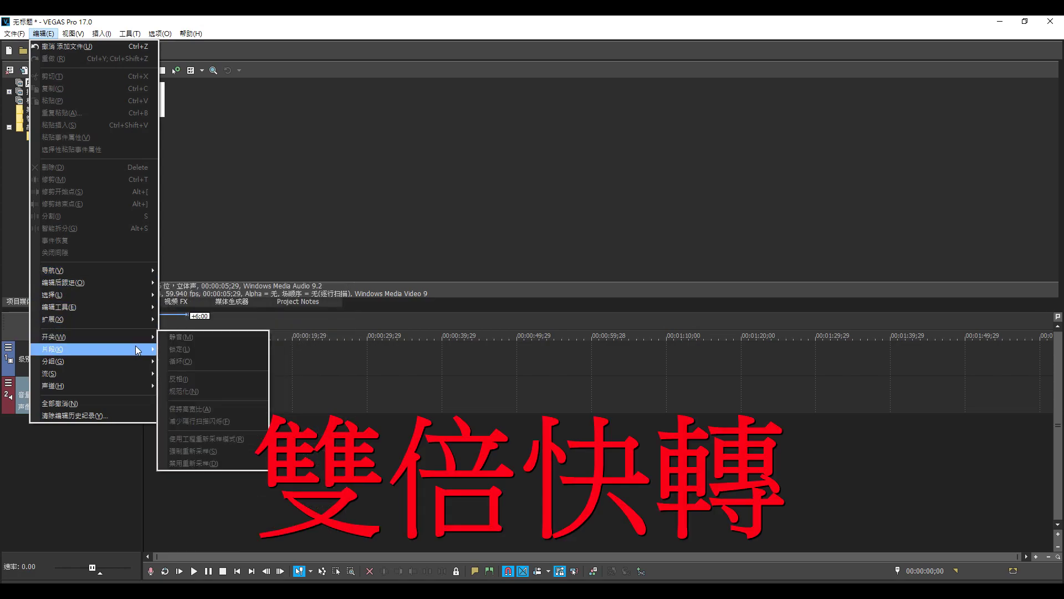
{"action": "mouse_move", "coordinate": [131, 374]}
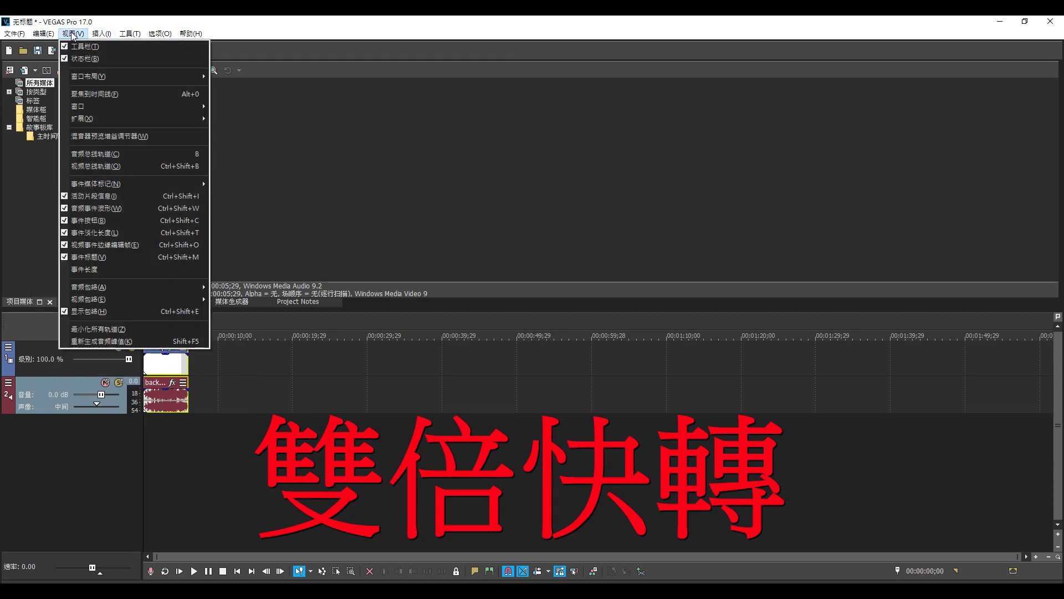
{"action": "mouse_move", "coordinate": [106, 72]}
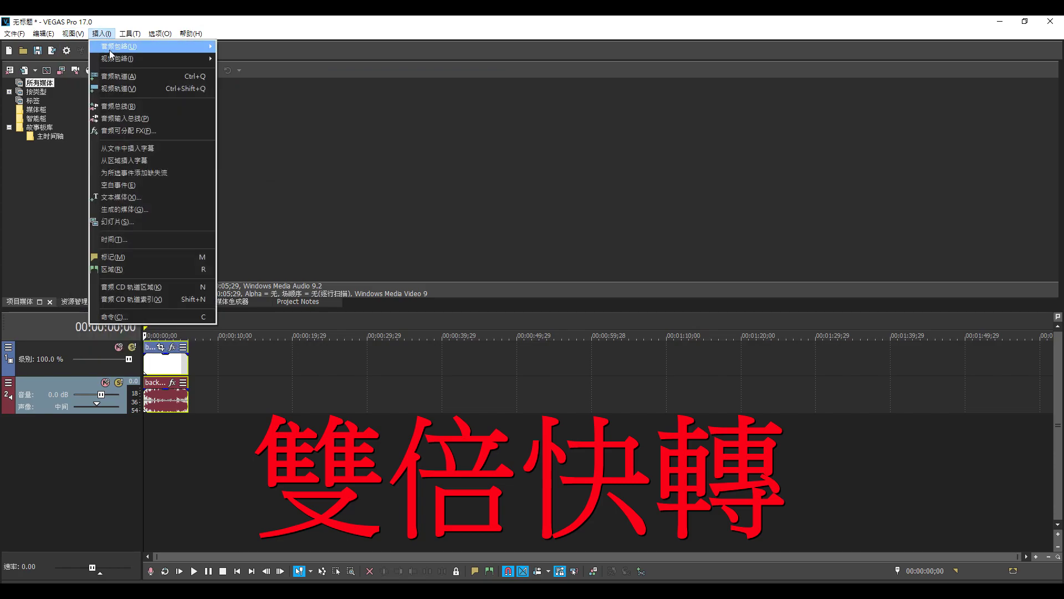
{"action": "mouse_move", "coordinate": [140, 36]}
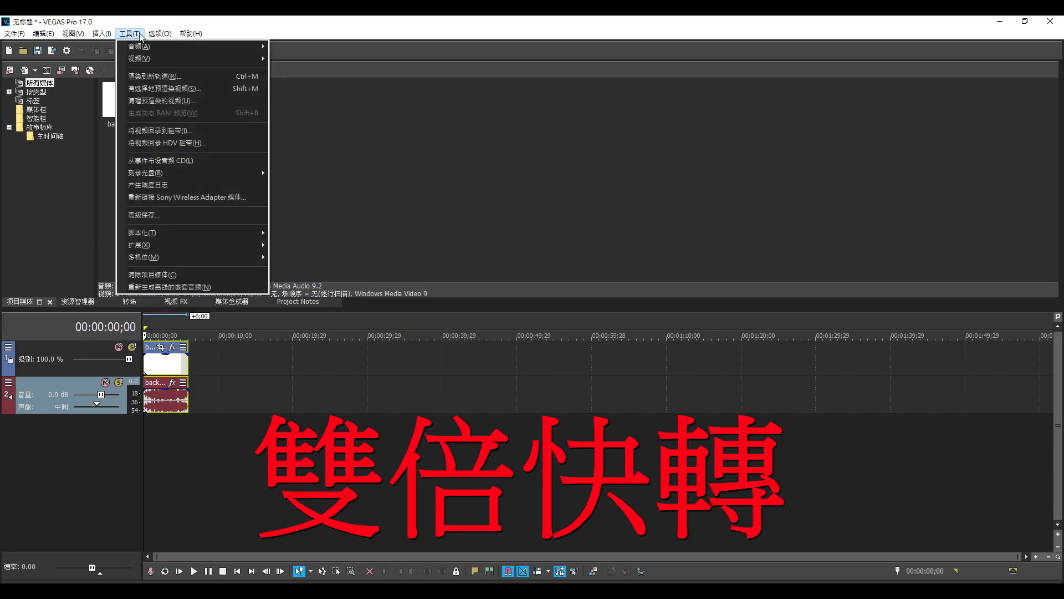
{"action": "mouse_move", "coordinate": [189, 37]}
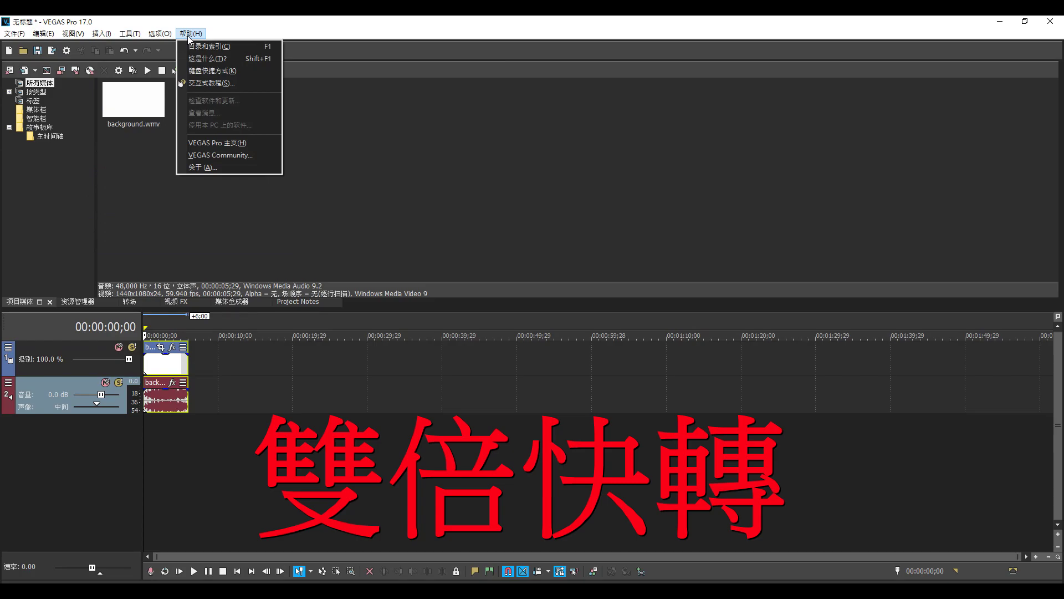
{"action": "left_click", "coordinate": [332, 168]}
- Run a media bin search across all fields with the search text left empty
{"action": "right_click", "coordinate": [354, 135]}
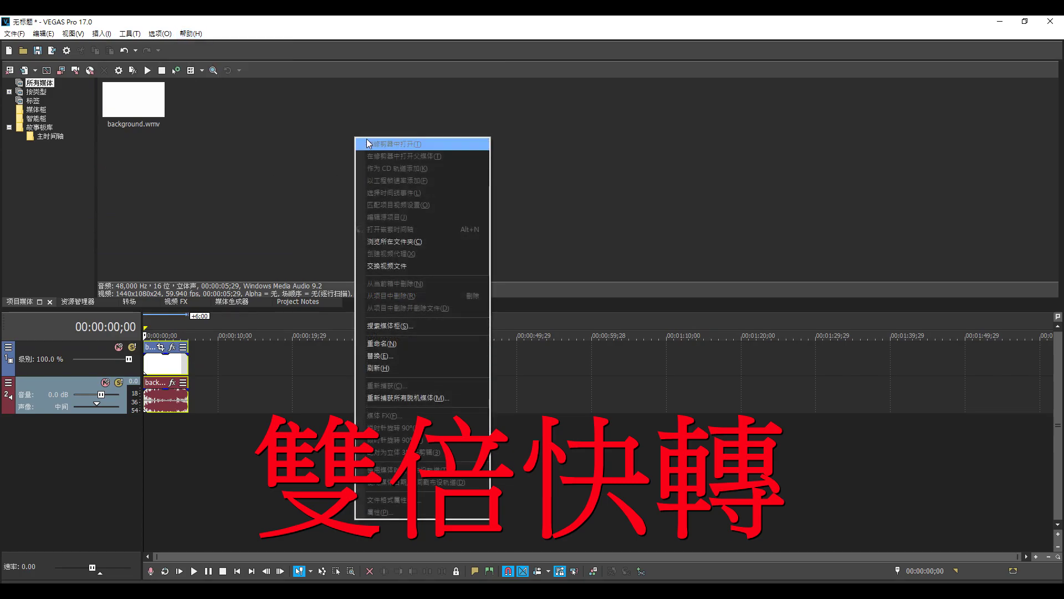
{"action": "left_click", "coordinate": [444, 325]}
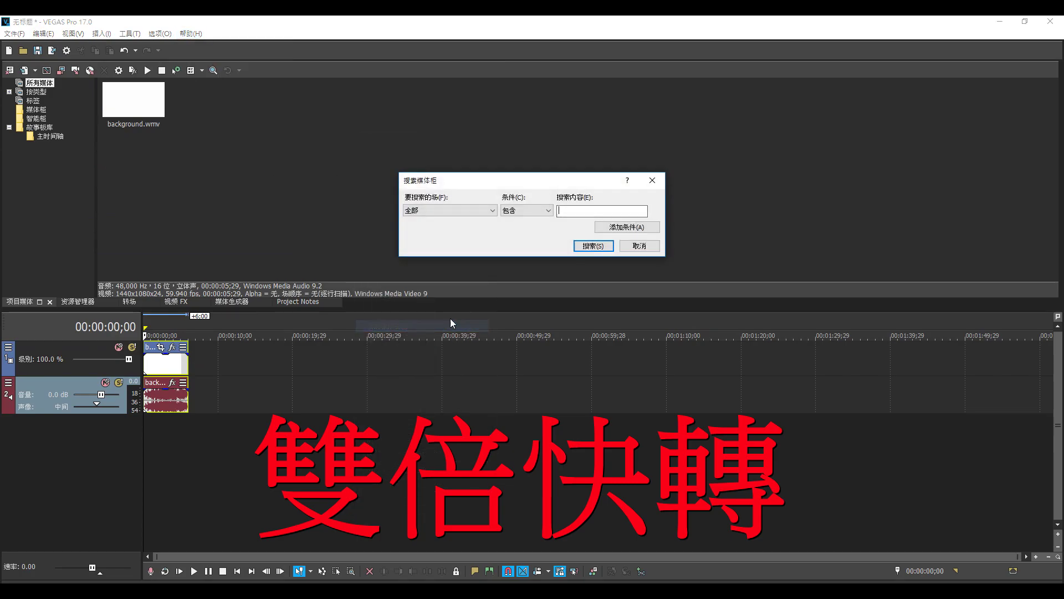
{"action": "left_click", "coordinate": [577, 246]}
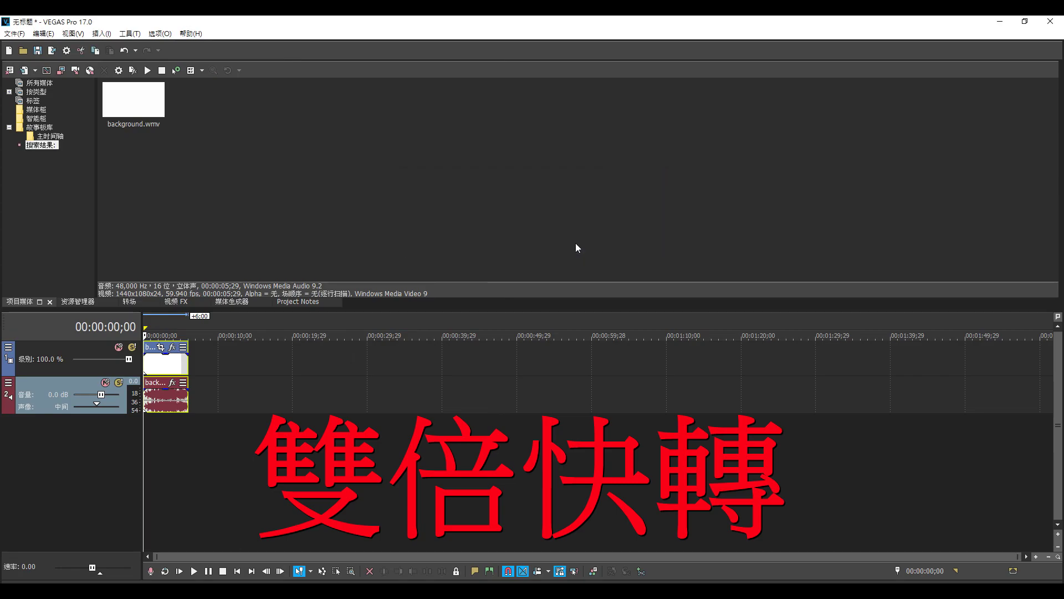
{"action": "right_click", "coordinate": [268, 180]}
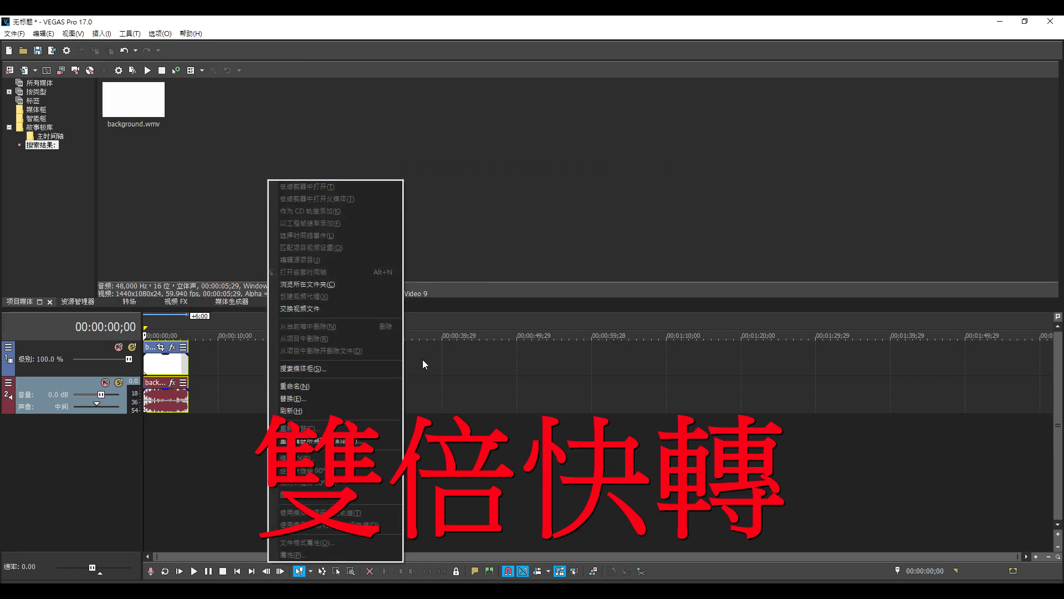
{"action": "left_click", "coordinate": [423, 382]}
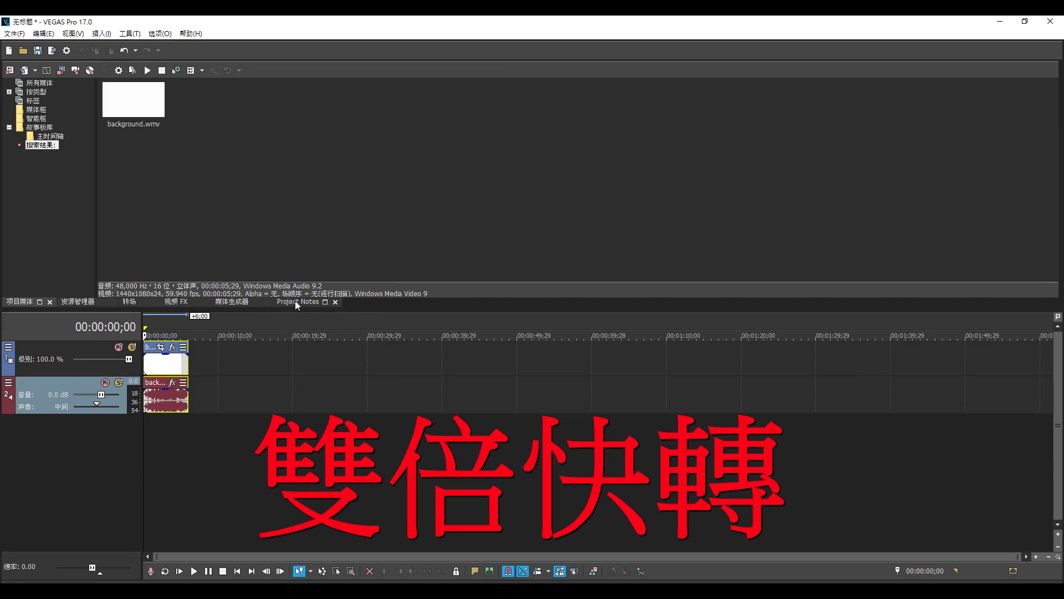
- Look through the Explorer, Transitions, Video FX, Media Generators and Project Notes windows for the preview, then return to the project media
{"action": "left_click", "coordinate": [374, 314]}
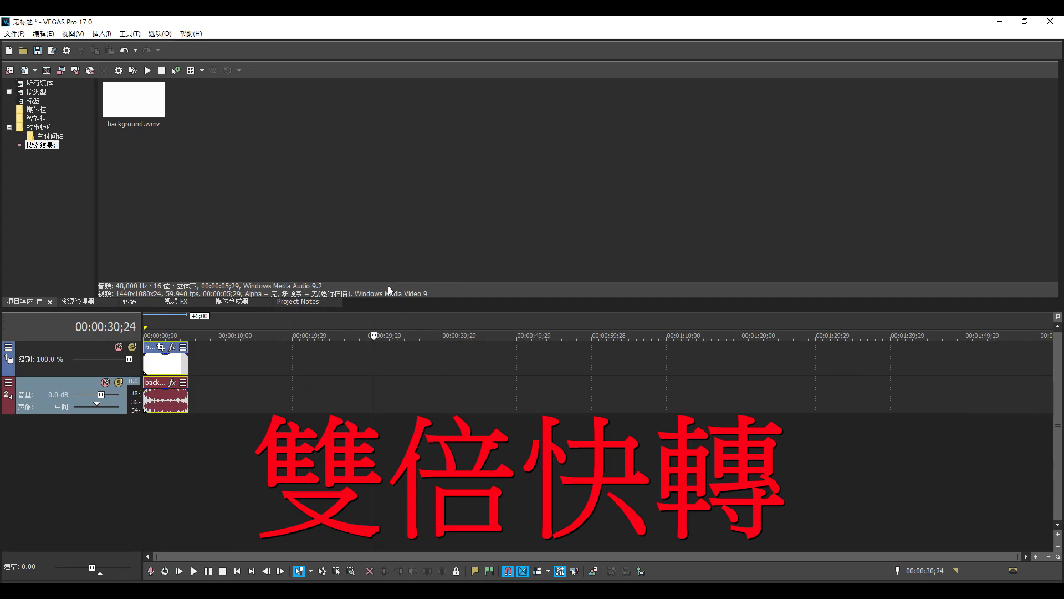
{"action": "left_click", "coordinate": [80, 301]}
{"action": "left_click", "coordinate": [27, 302]}
{"action": "left_click", "coordinate": [129, 301]}
{"action": "left_click", "coordinate": [175, 301]}
{"action": "left_click", "coordinate": [232, 301]}
{"action": "left_click", "coordinate": [299, 302]}
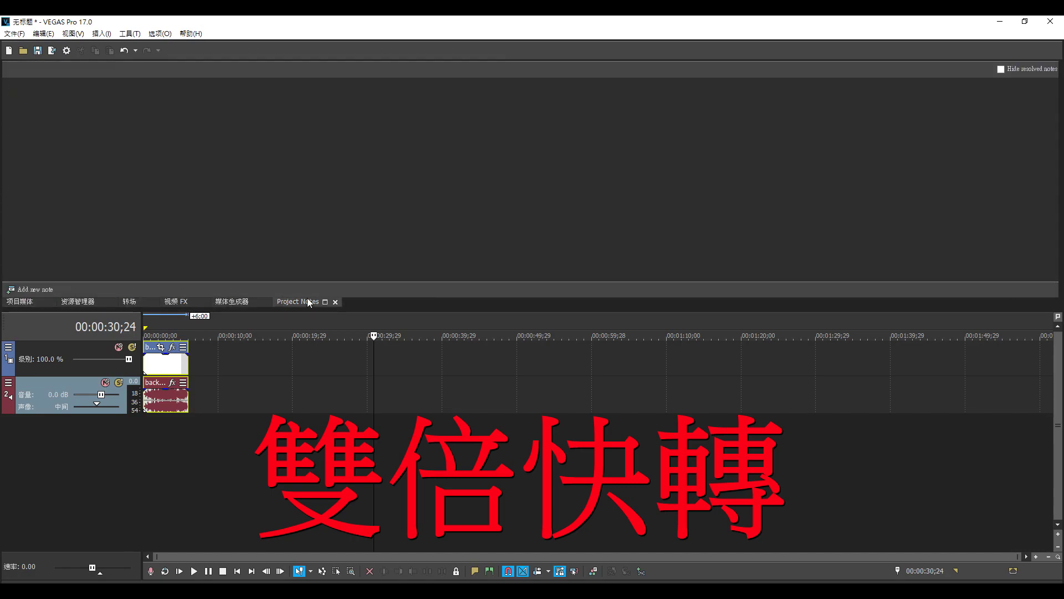
{"action": "left_click", "coordinate": [21, 303]}
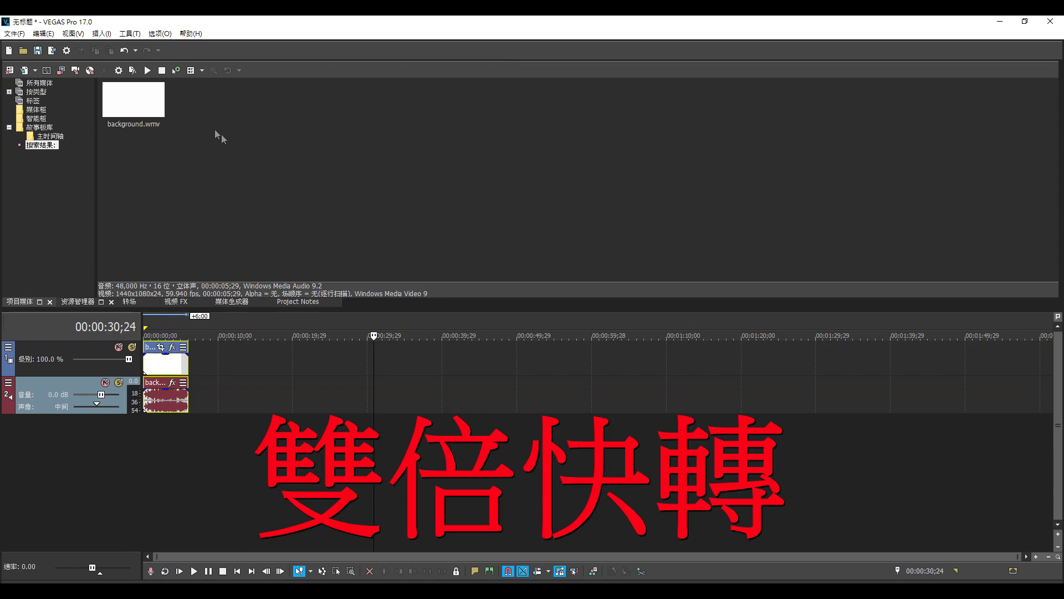
- Return the timeline cursor to the start and bring back the video preview window
{"action": "left_click", "coordinate": [157, 103]}
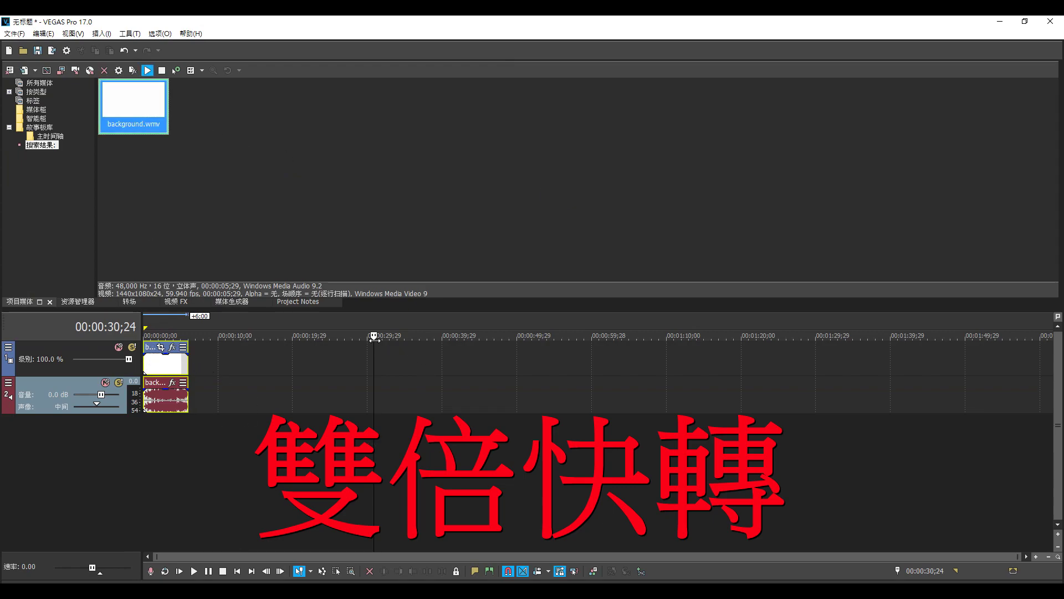
{"action": "key", "text": "Home"}
{"action": "key", "text": "j"}
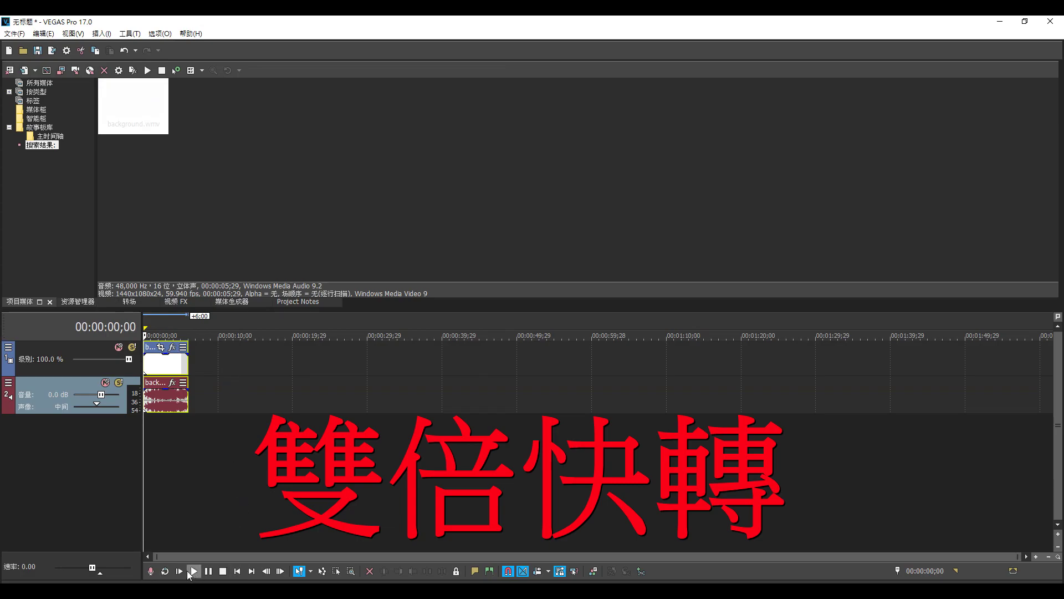
{"action": "scroll", "coordinate": [310, 561], "scroll_direction": "down", "scroll_amount": 1}
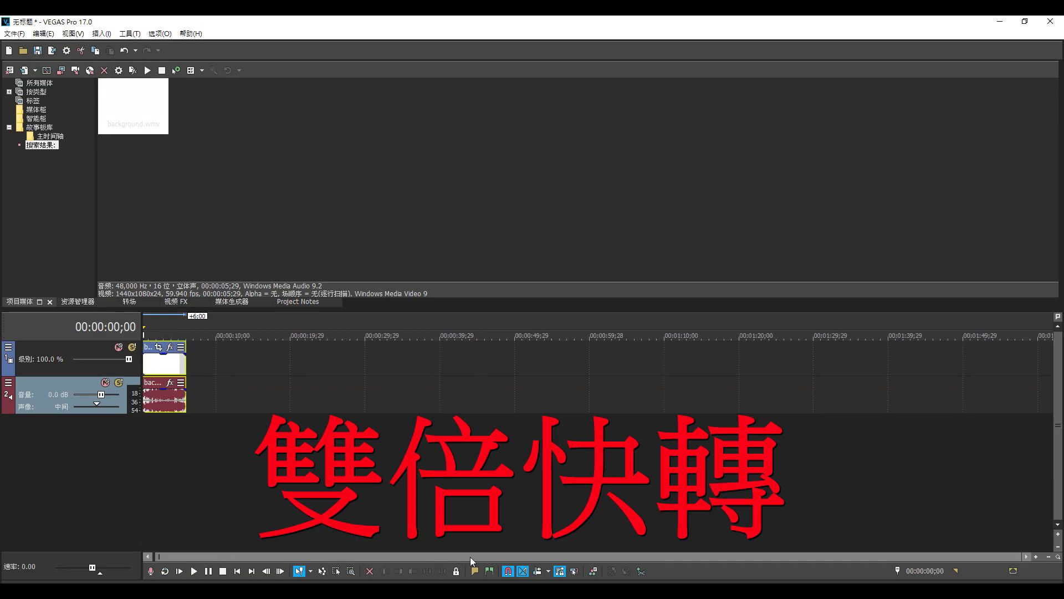
{"action": "scroll", "coordinate": [217, 367], "scroll_direction": "up", "scroll_amount": 1}
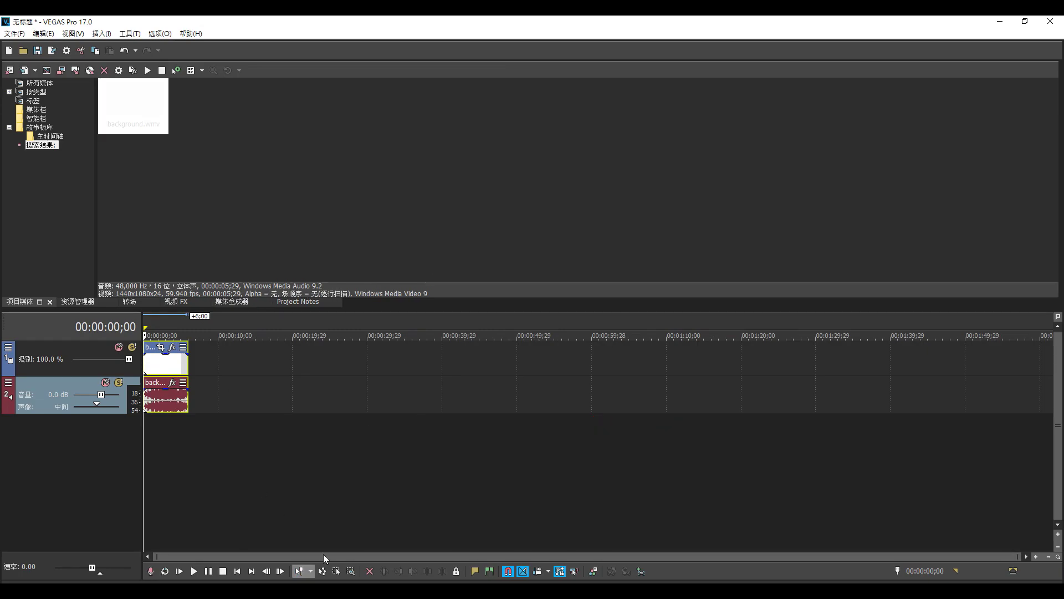
{"action": "key", "text": "F2"}
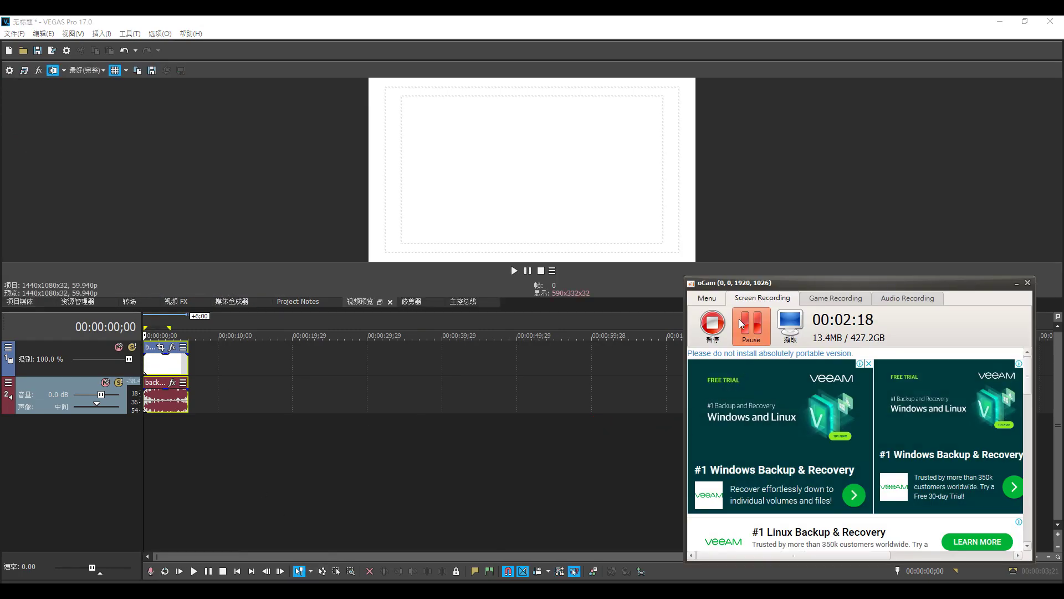
{"action": "left_click", "coordinate": [621, 314]}
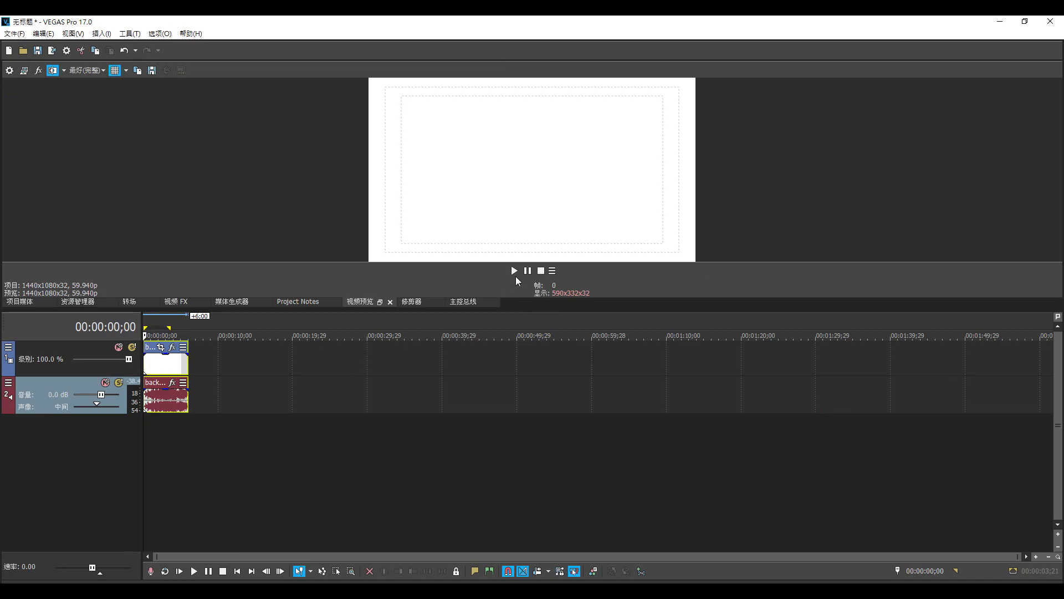
- Play and pause the background clip repeatedly in the video preview to check its animation
{"action": "left_click", "coordinate": [515, 271]}
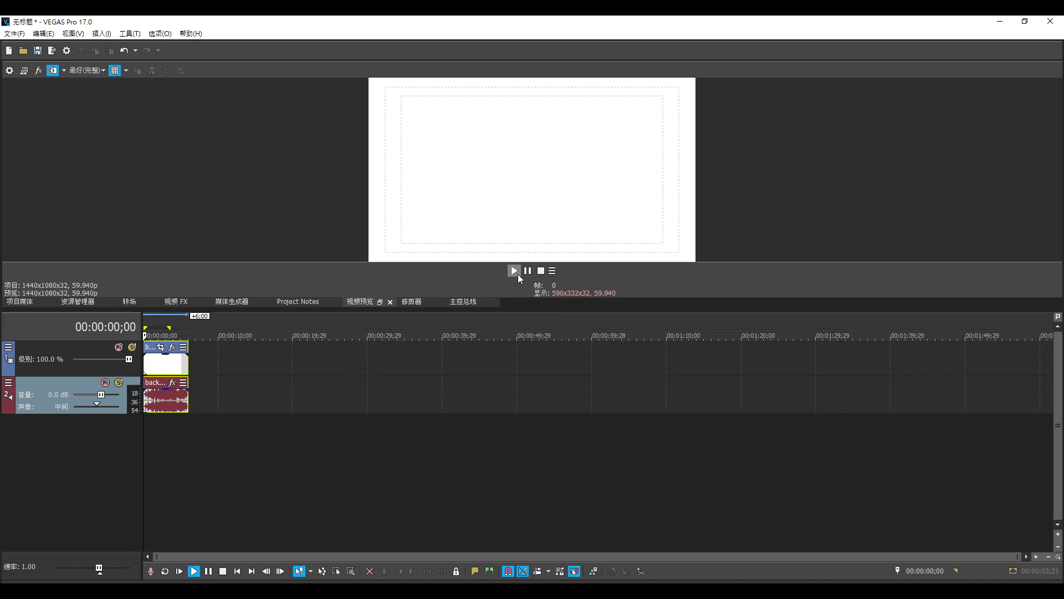
{"action": "left_click", "coordinate": [527, 272]}
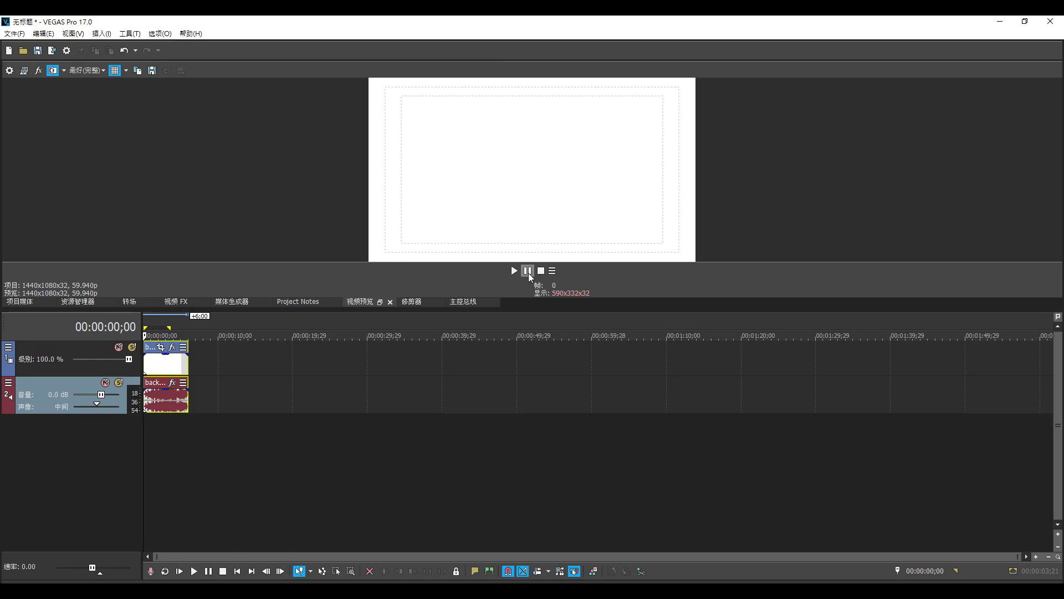
{"action": "left_click", "coordinate": [517, 274]}
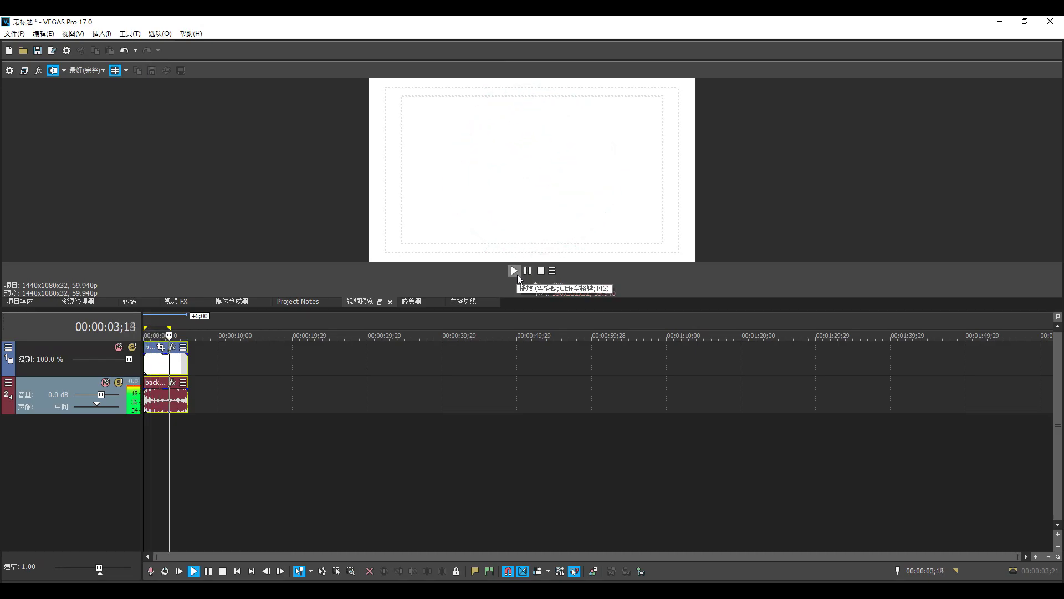
{"action": "left_click", "coordinate": [528, 271]}
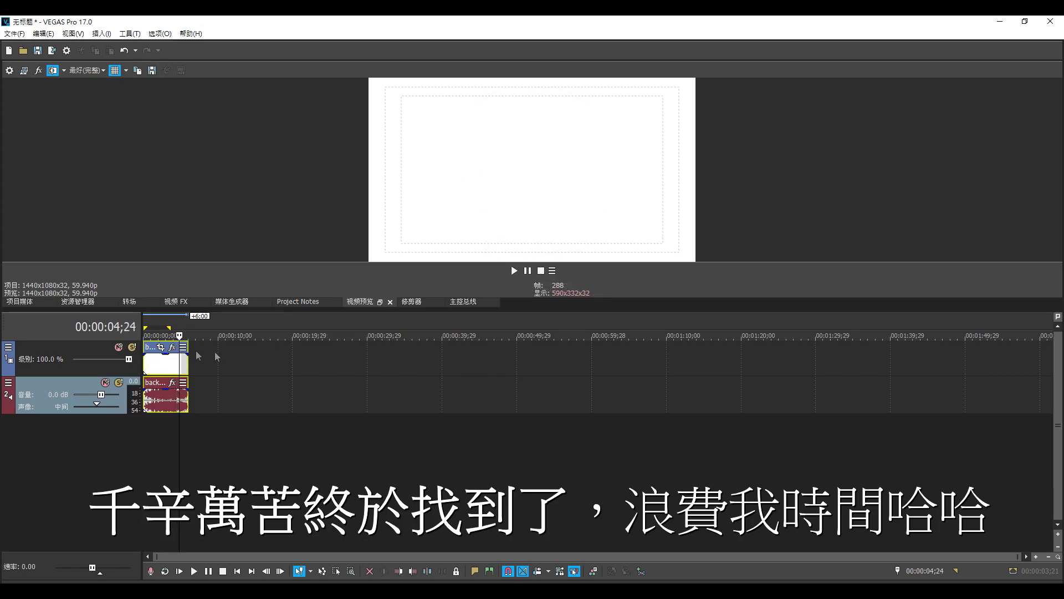
{"action": "key", "text": "space"}
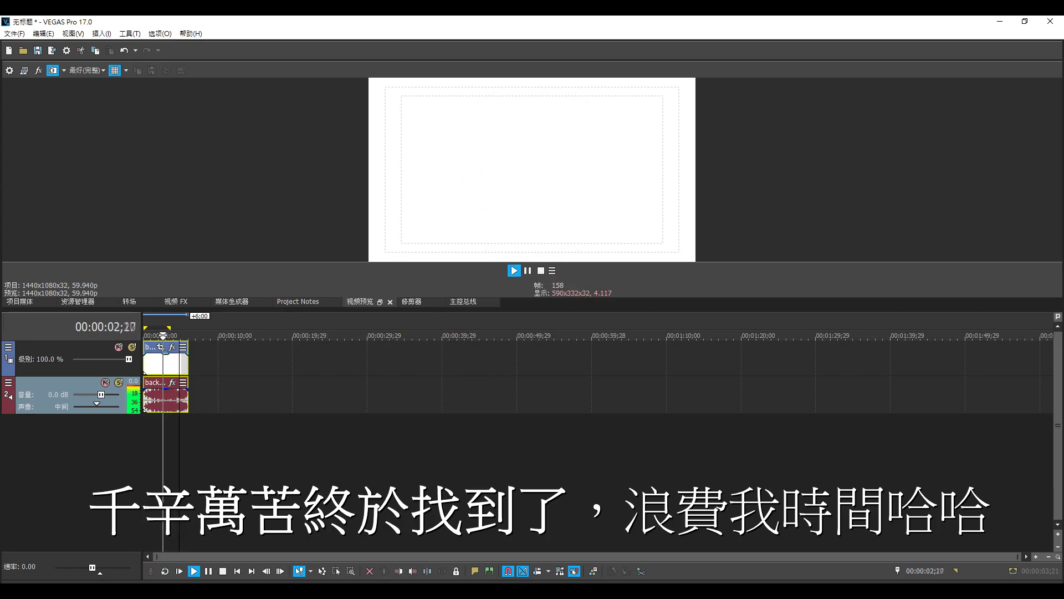
{"action": "key", "text": "space"}
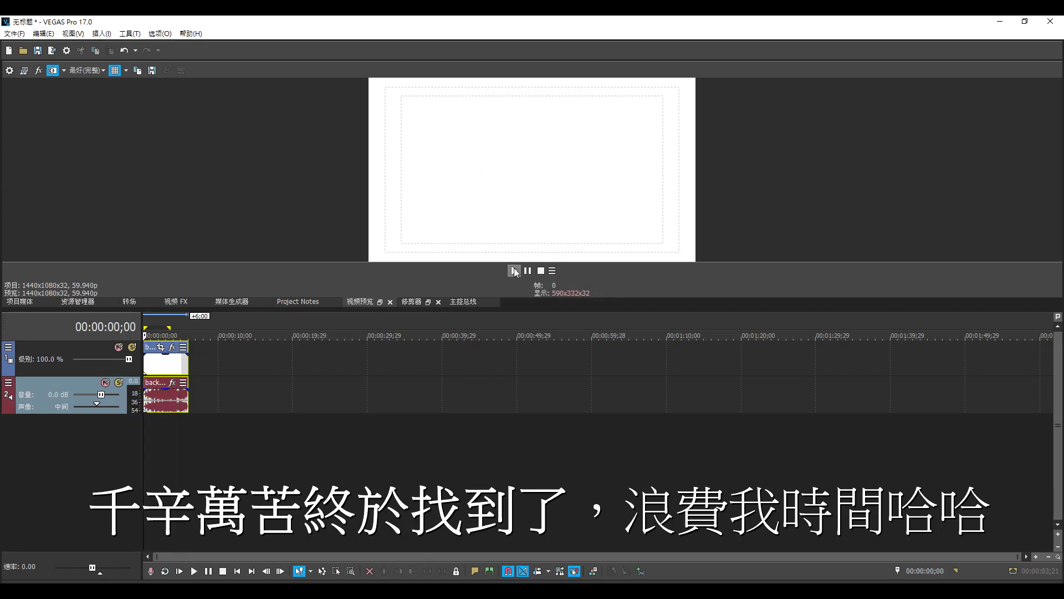
{"action": "left_click", "coordinate": [514, 271]}
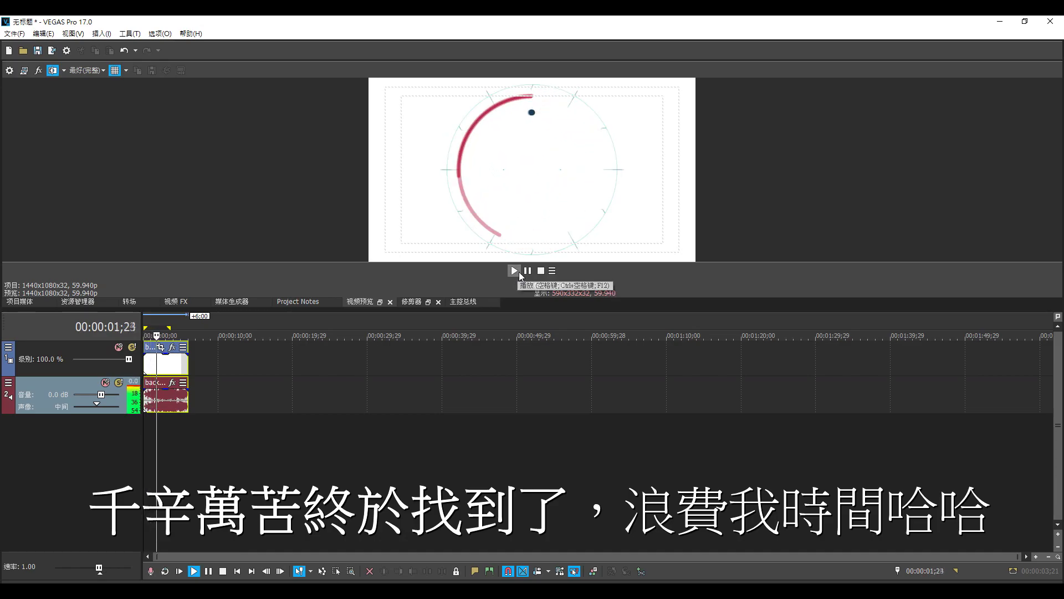
{"action": "left_click", "coordinate": [527, 270]}
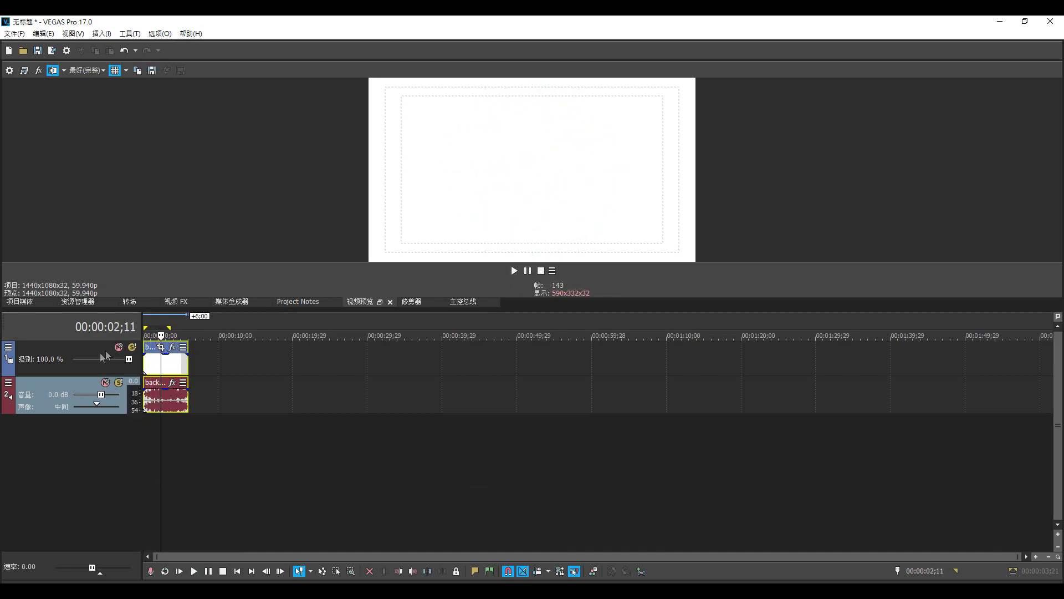
- Insert a new video track above the background clip, and play the timeline, pausing at 00:00:01;03
{"action": "right_click", "coordinate": [77, 354]}
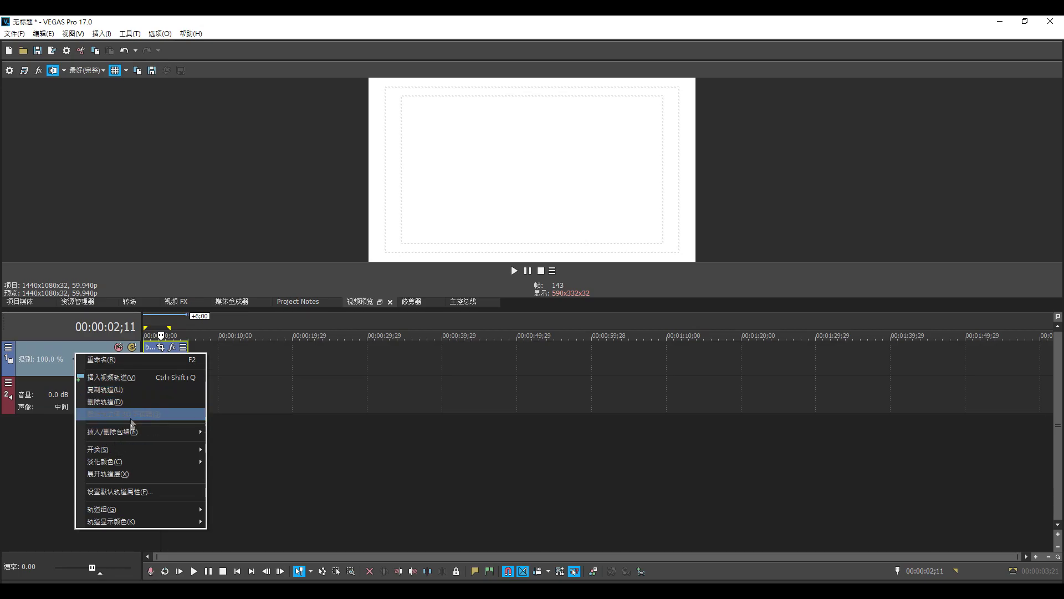
{"action": "left_click", "coordinate": [139, 378]}
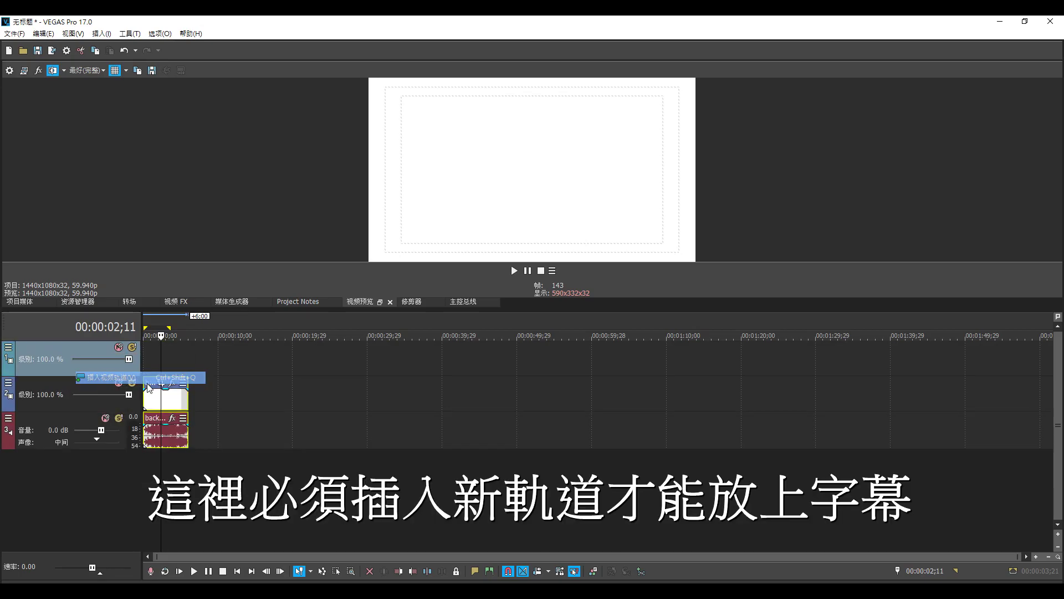
{"action": "left_click", "coordinate": [153, 348]}
{"action": "key", "text": "space"}
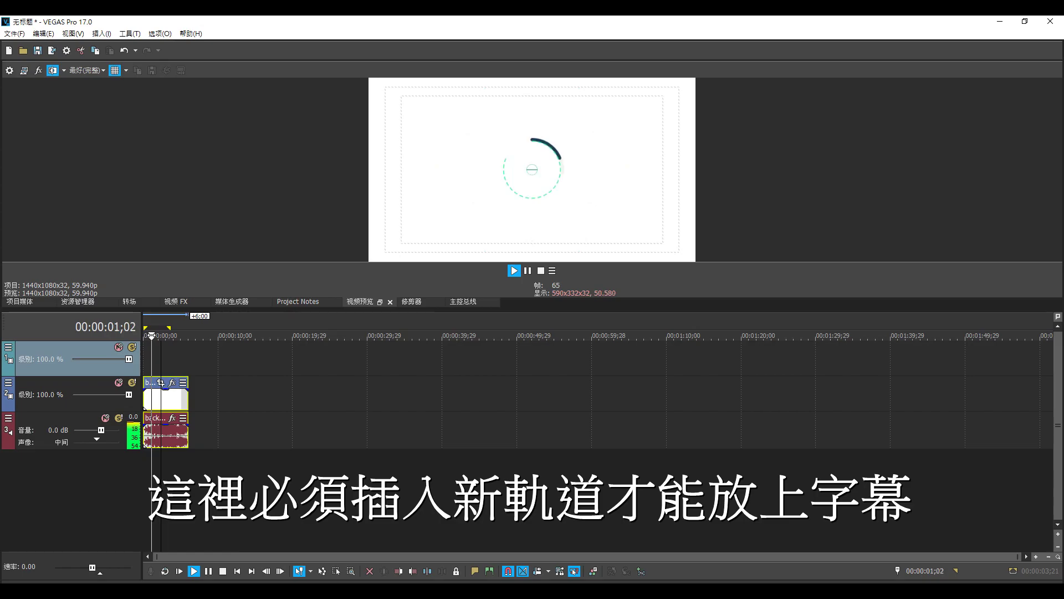
{"action": "key", "text": "space"}
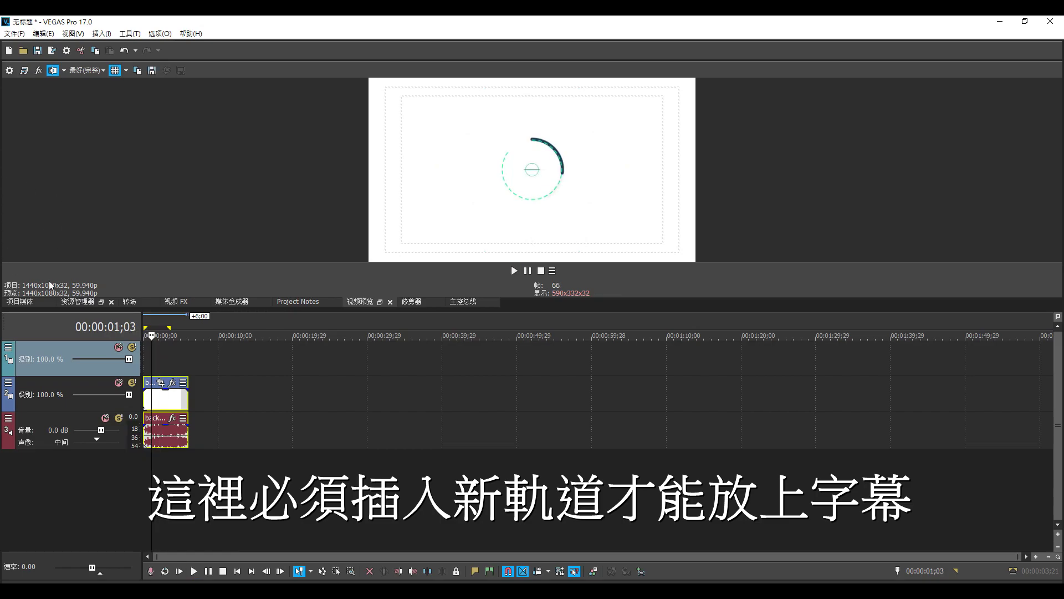
- Add a default text title from the media generators to the new top track at 00:00:01;03, and dismiss its settings
{"action": "left_click", "coordinate": [231, 301]}
{"action": "left_click", "coordinate": [308, 221]}
{"action": "left_click_drag", "start_coordinate": [109, 98], "coordinate": [158, 357]}
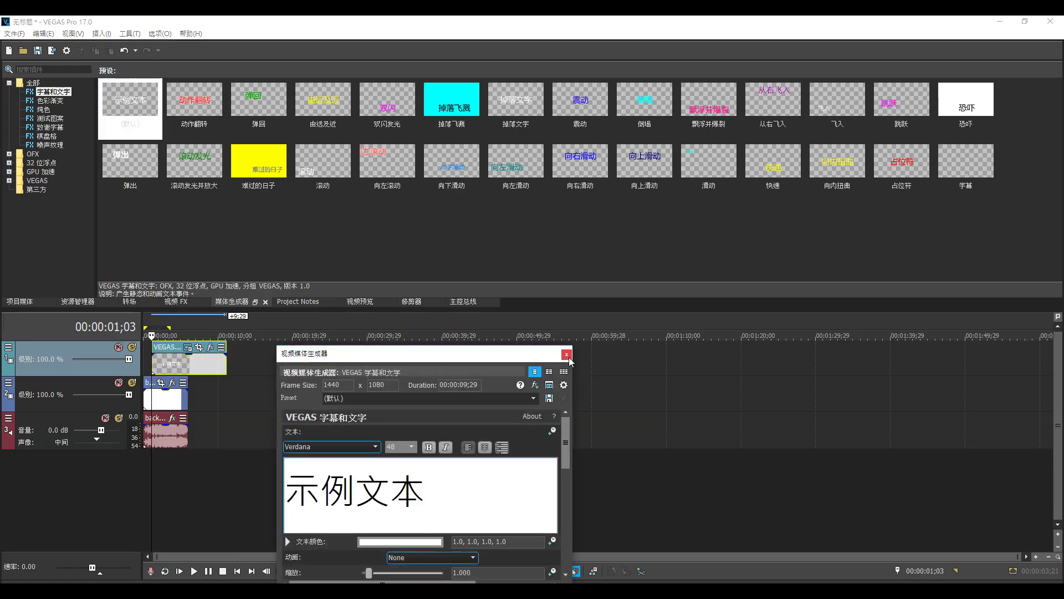
{"action": "left_click", "coordinate": [567, 353]}
- Shorten the title event on the top track so that it ends together with the background clip
{"action": "left_click_drag", "start_coordinate": [226, 350], "coordinate": [188, 348]}
{"action": "left_click", "coordinate": [172, 364]}
{"action": "double_click", "coordinate": [176, 357]}
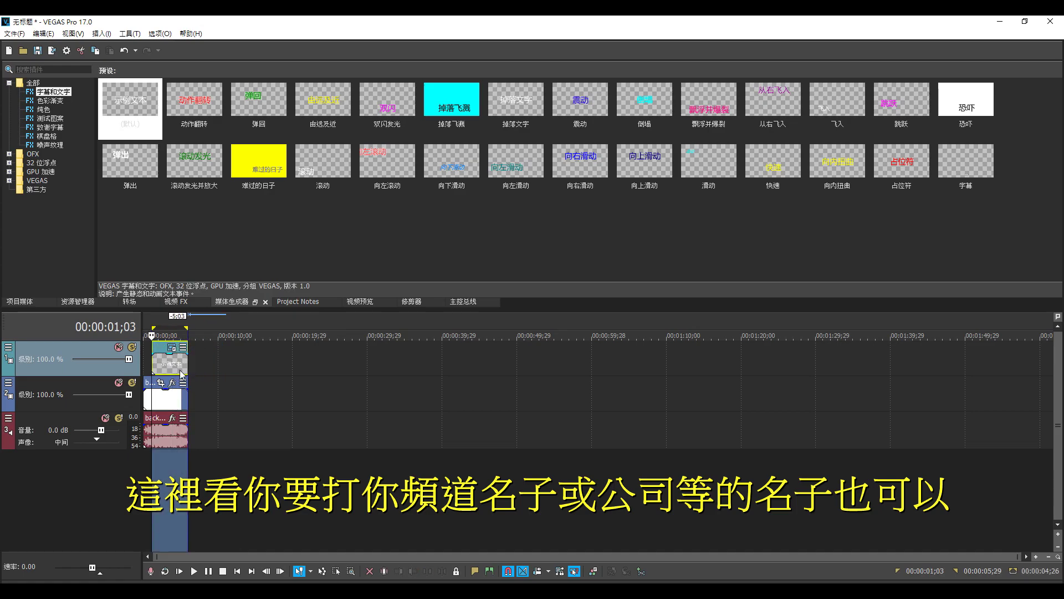
{"action": "left_click", "coordinate": [216, 254]}
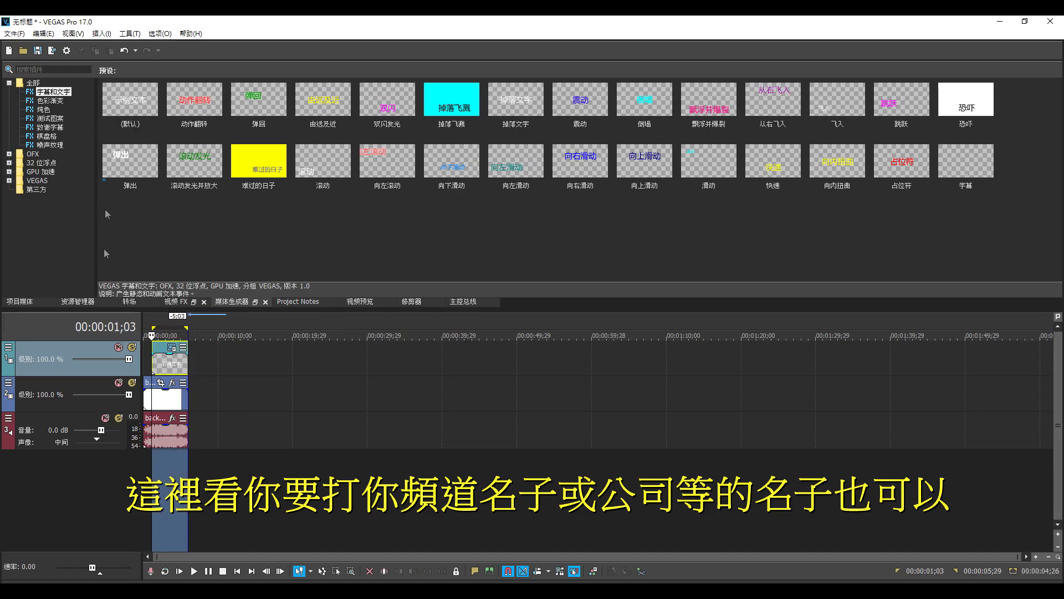
{"action": "left_click", "coordinate": [125, 51]}
{"action": "left_click_drag", "start_coordinate": [226, 358], "coordinate": [188, 358]}
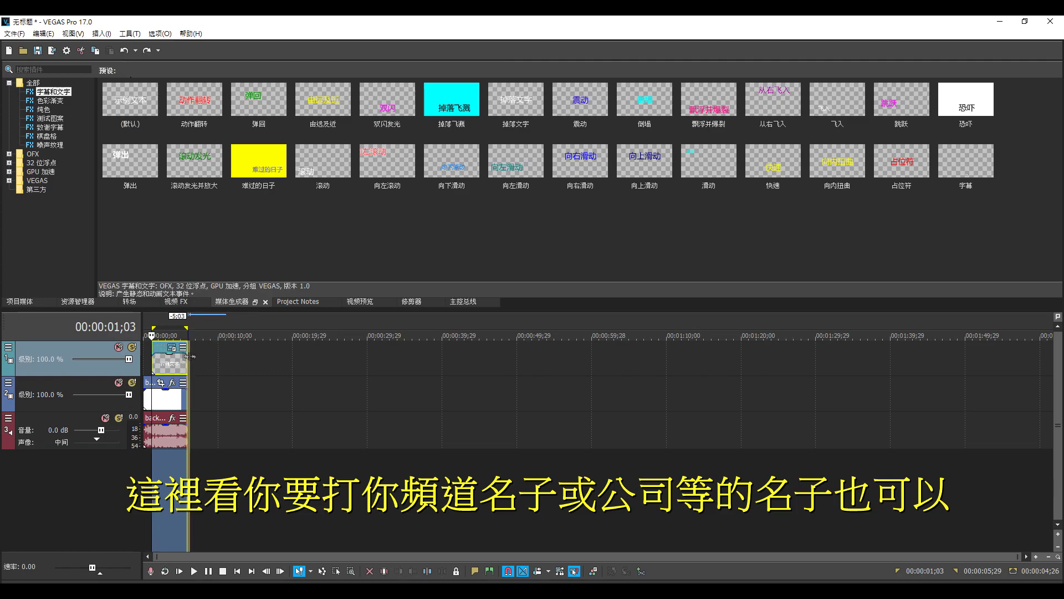
- Look for the video preview among the docked windows and bring it back into view
{"action": "left_click", "coordinate": [89, 302]}
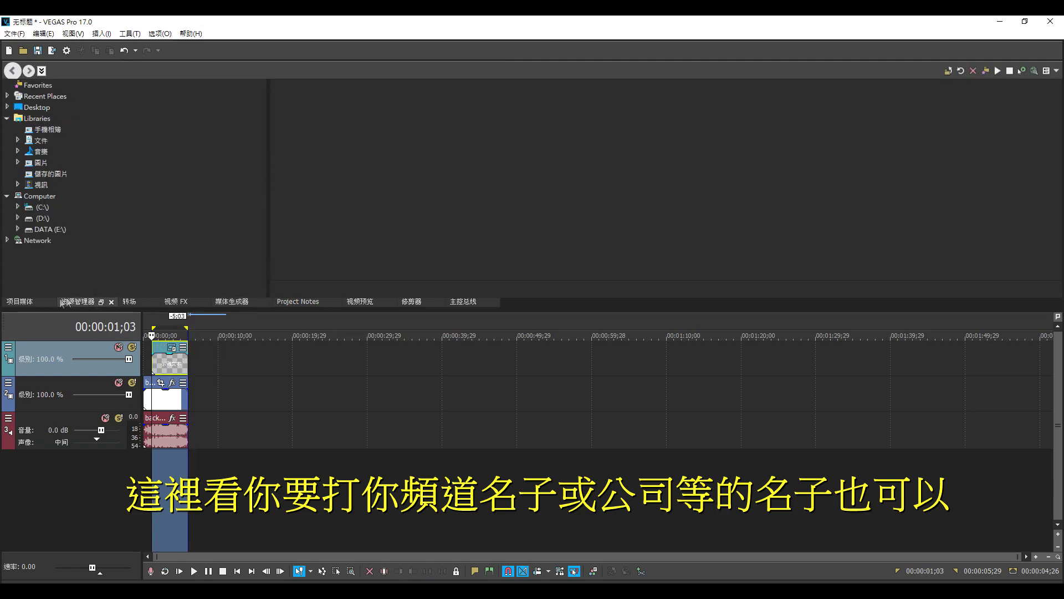
{"action": "left_click", "coordinate": [37, 302]}
{"action": "left_click", "coordinate": [288, 302]}
{"action": "left_click", "coordinate": [239, 302]}
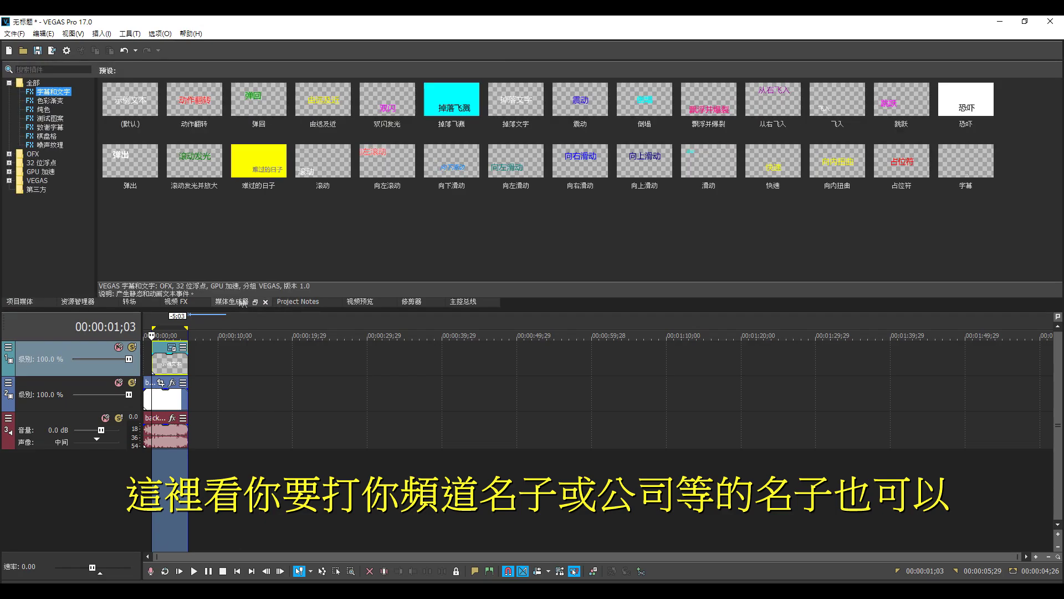
{"action": "left_click", "coordinate": [361, 301]}
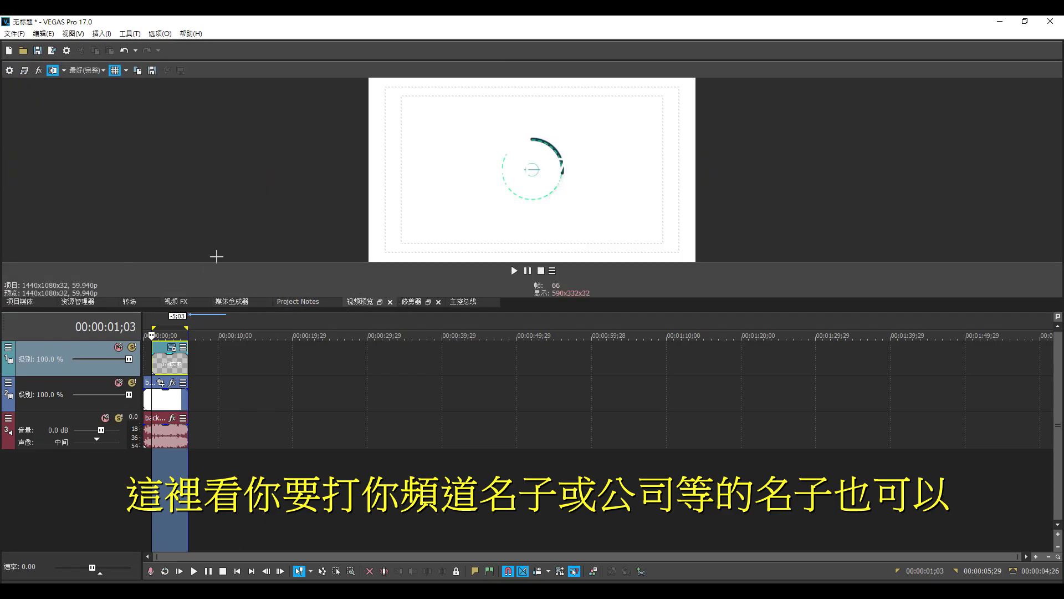
- Open the title event's text settings at 00:00:04;24 and replace the sample text with "遊戲頻道Tolerant"
{"action": "left_click", "coordinate": [179, 364]}
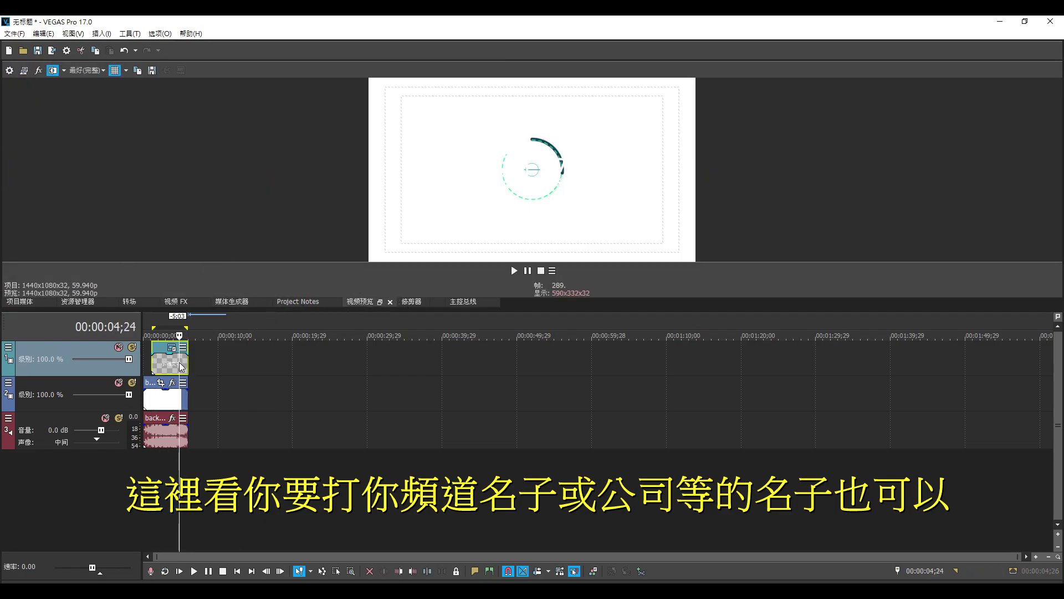
{"action": "left_click", "coordinate": [173, 349]}
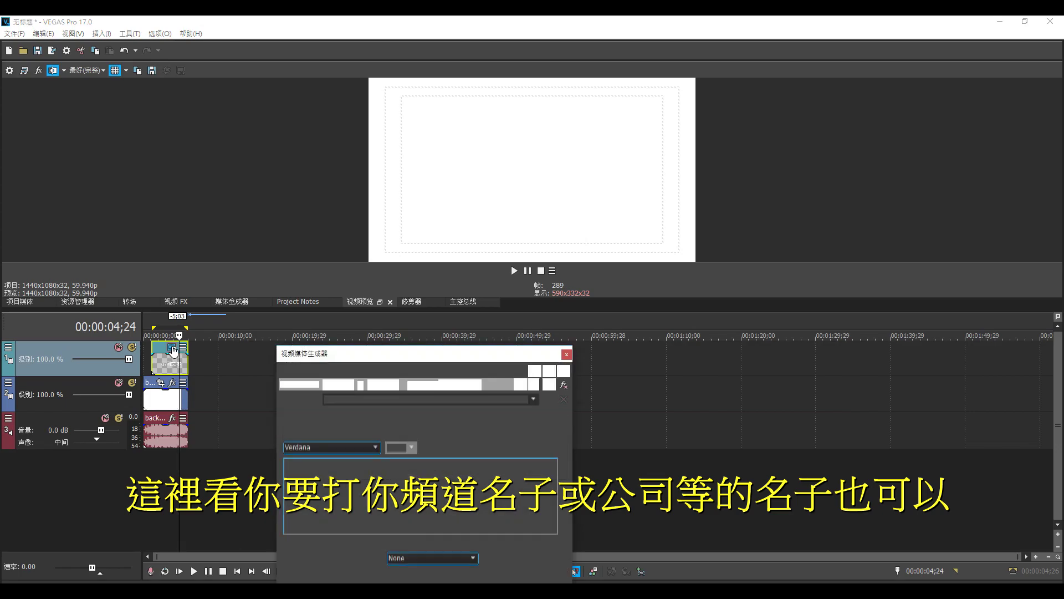
{"action": "left_click_drag", "start_coordinate": [391, 478], "coordinate": [439, 478]}
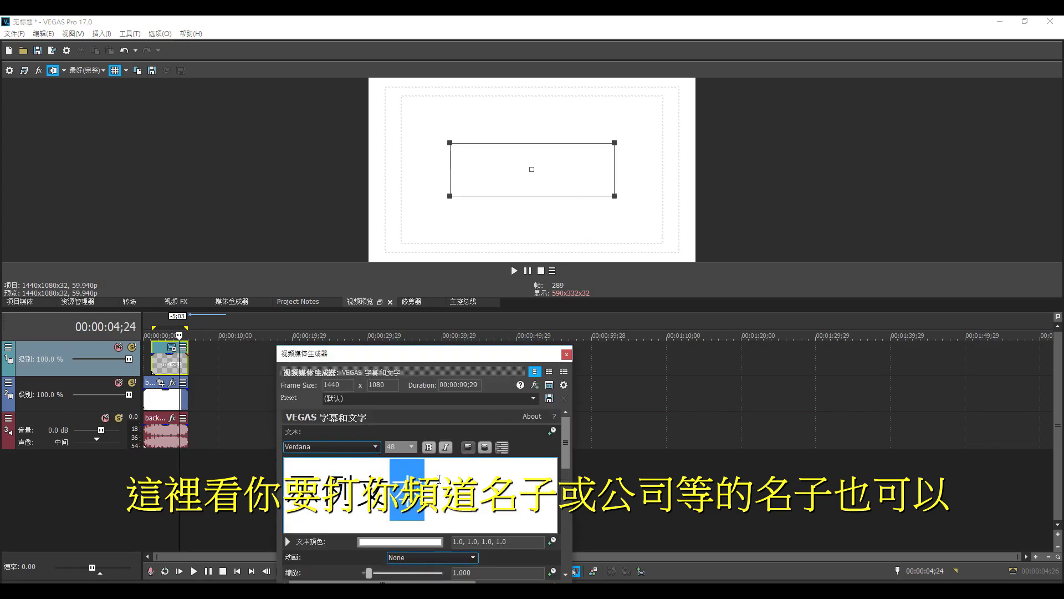
{"action": "left_click", "coordinate": [438, 479]}
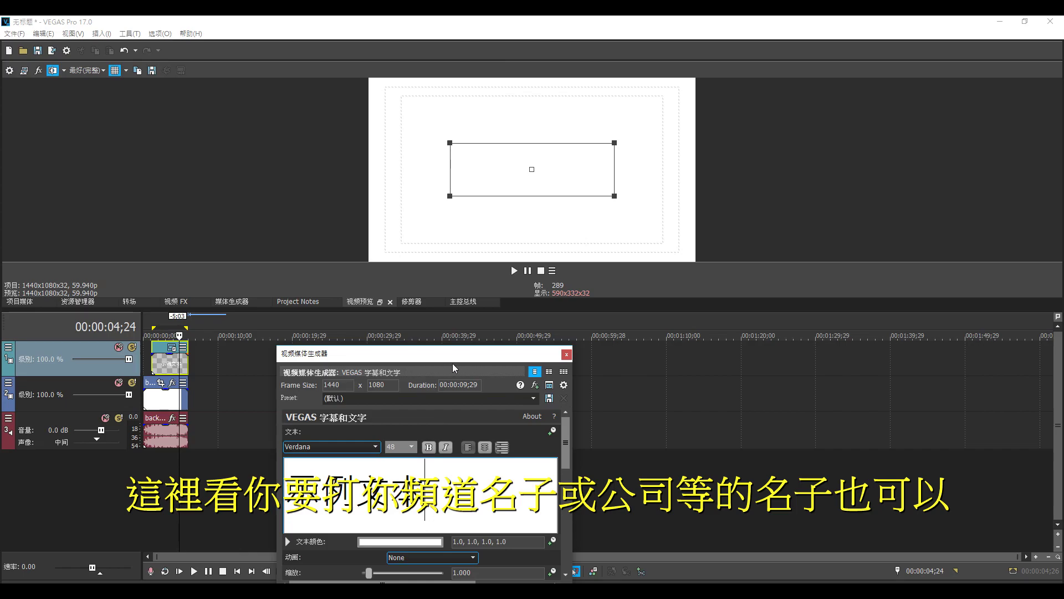
{"action": "left_click_drag", "start_coordinate": [458, 361], "coordinate": [552, 267]}
{"action": "triple_click", "coordinate": [492, 392]}
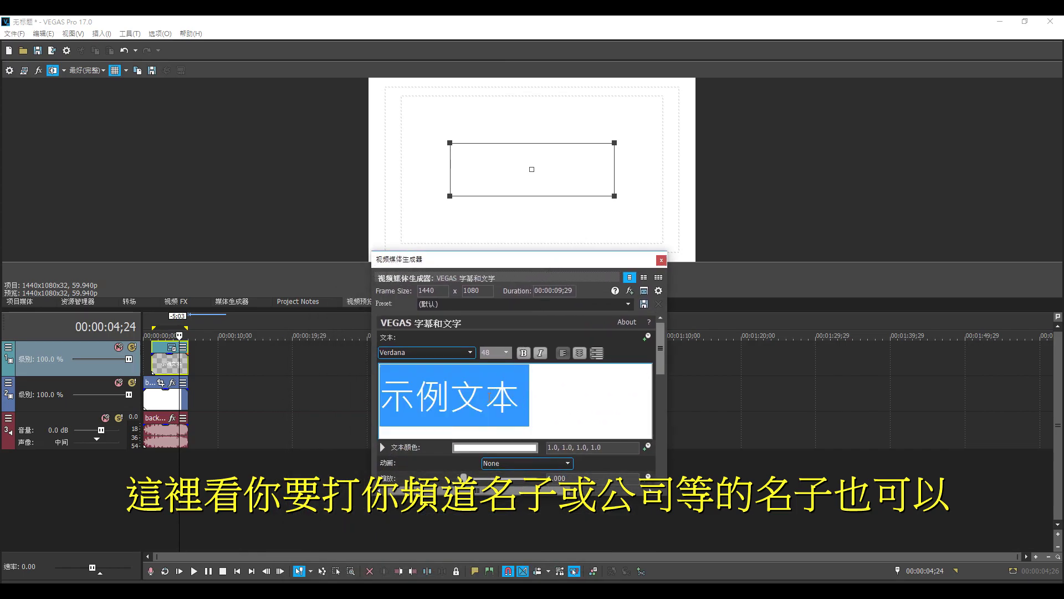
{"action": "type", "text": "ㄧㄡˊㄒㄧˋㄆㄧㄣˊㄉㄠˋ"}
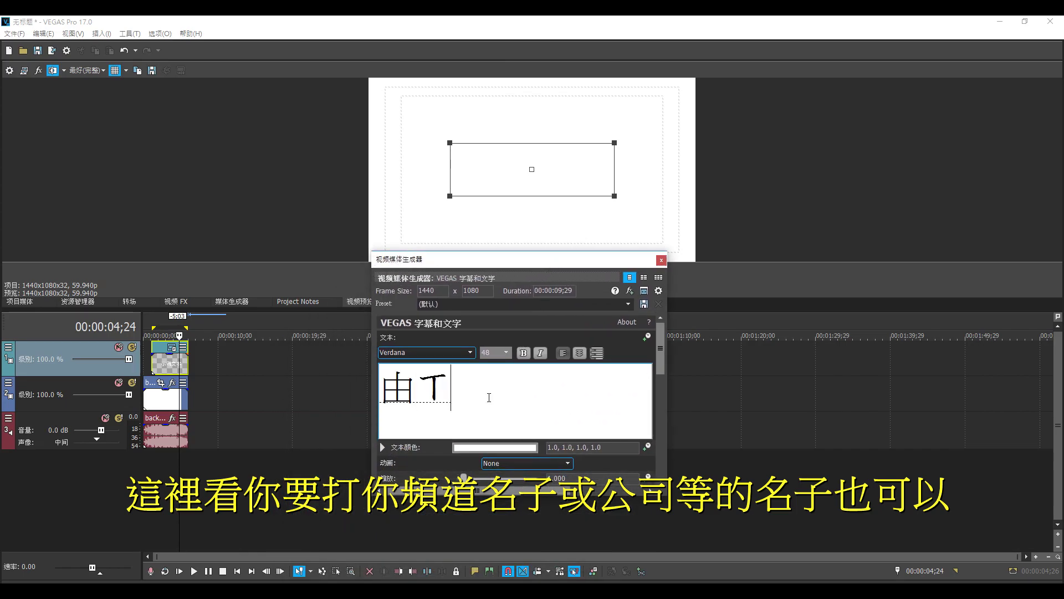
{"action": "type", "text": "Tolerant"}
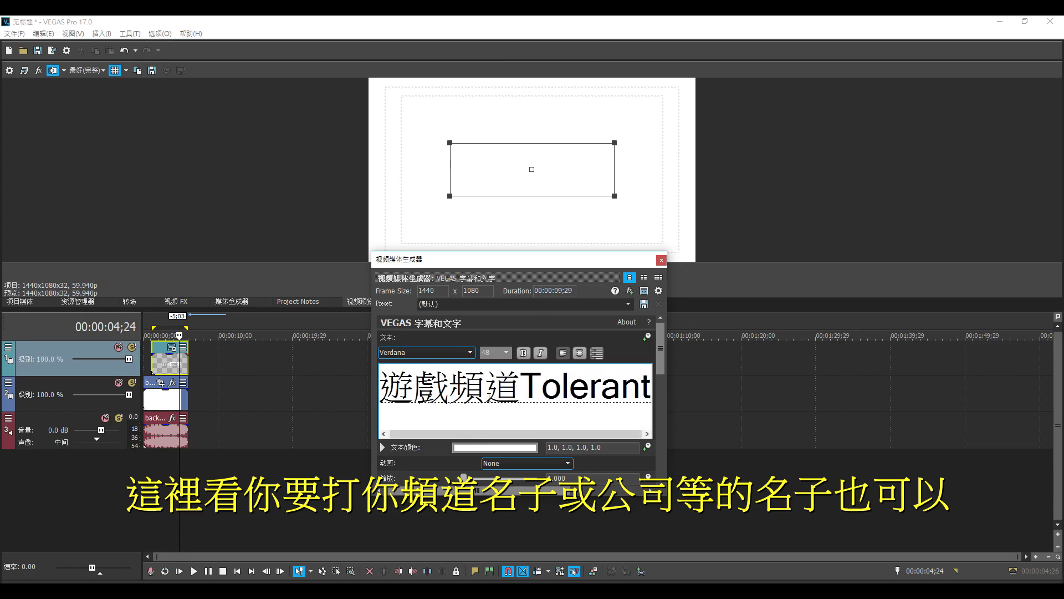
{"action": "key", "text": "Return"}
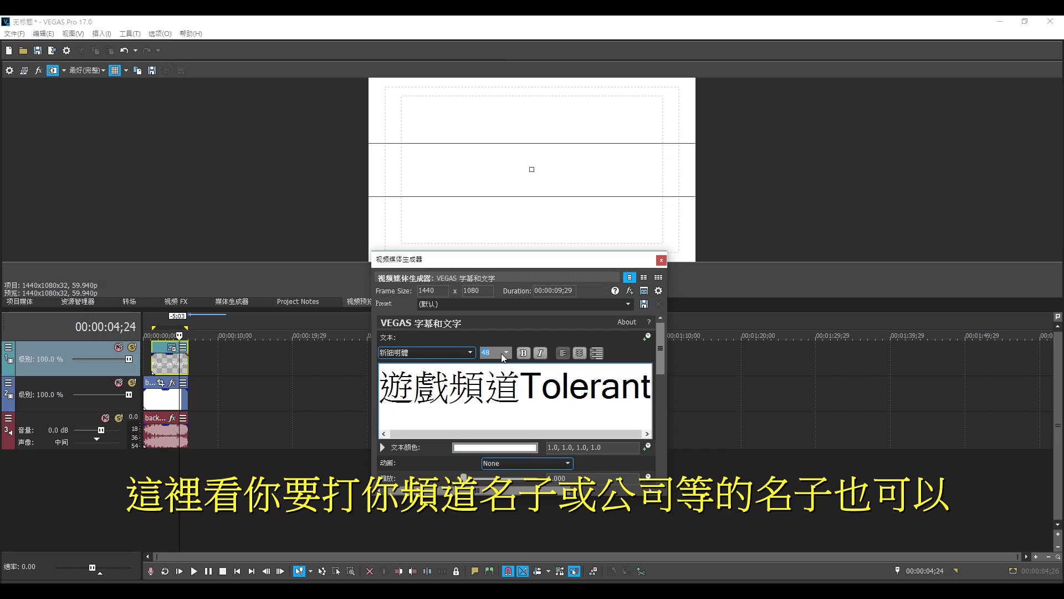
- Set the title text's font size to 42
{"action": "left_click", "coordinate": [503, 355]}
{"action": "left_click", "coordinate": [491, 448]}
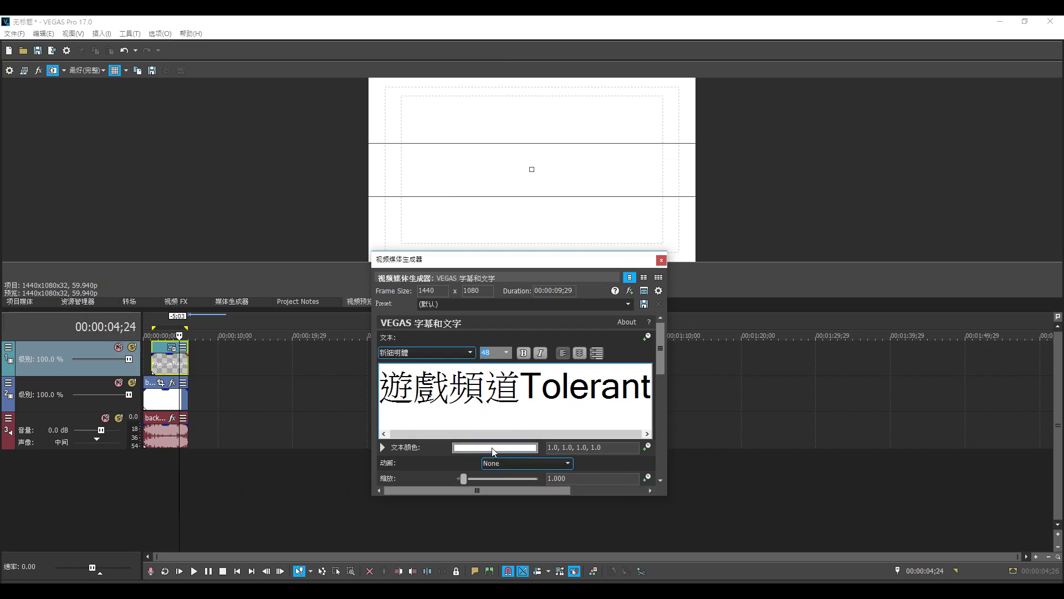
{"action": "left_click", "coordinate": [503, 450]}
{"action": "left_click", "coordinate": [505, 366]}
{"action": "left_click", "coordinate": [506, 353]}
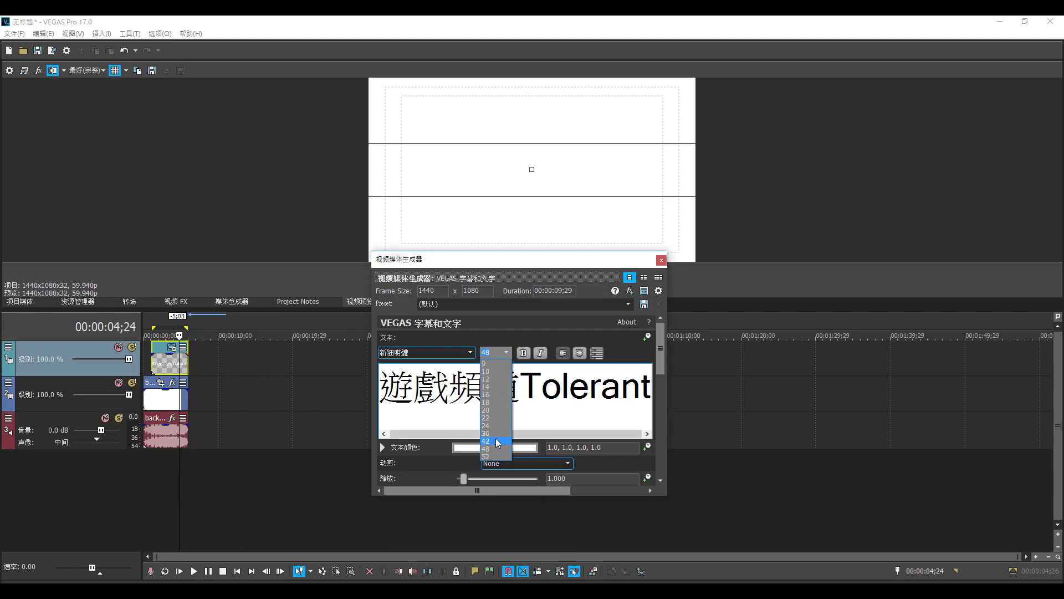
{"action": "left_click", "coordinate": [495, 440]}
- Try several text colours for the title and settle on magenta (1.0, 0.21, 0.83, 1.0)
{"action": "left_click", "coordinate": [495, 448]}
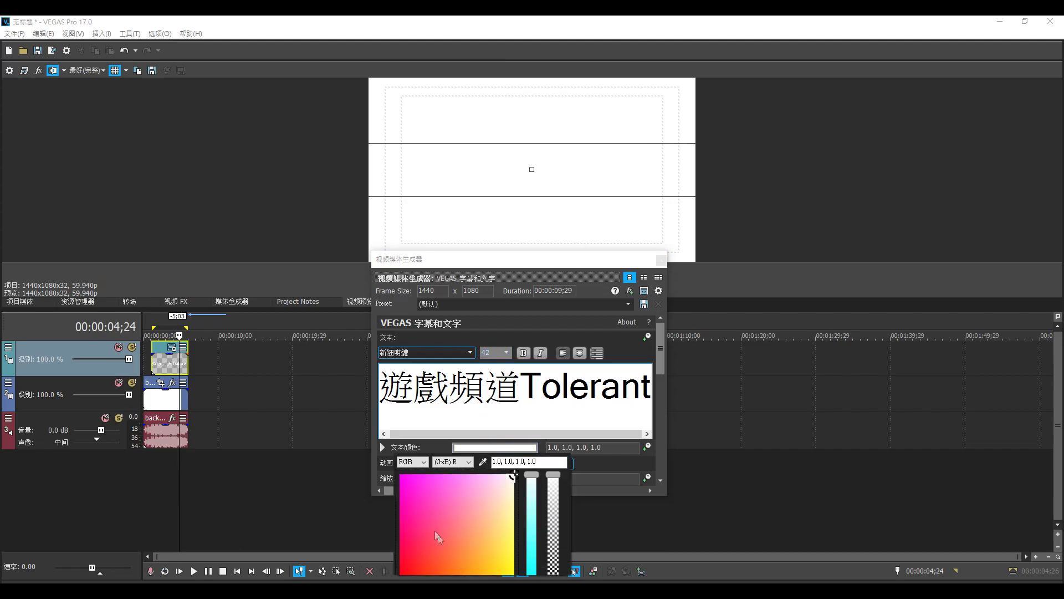
{"action": "left_click", "coordinate": [501, 556]}
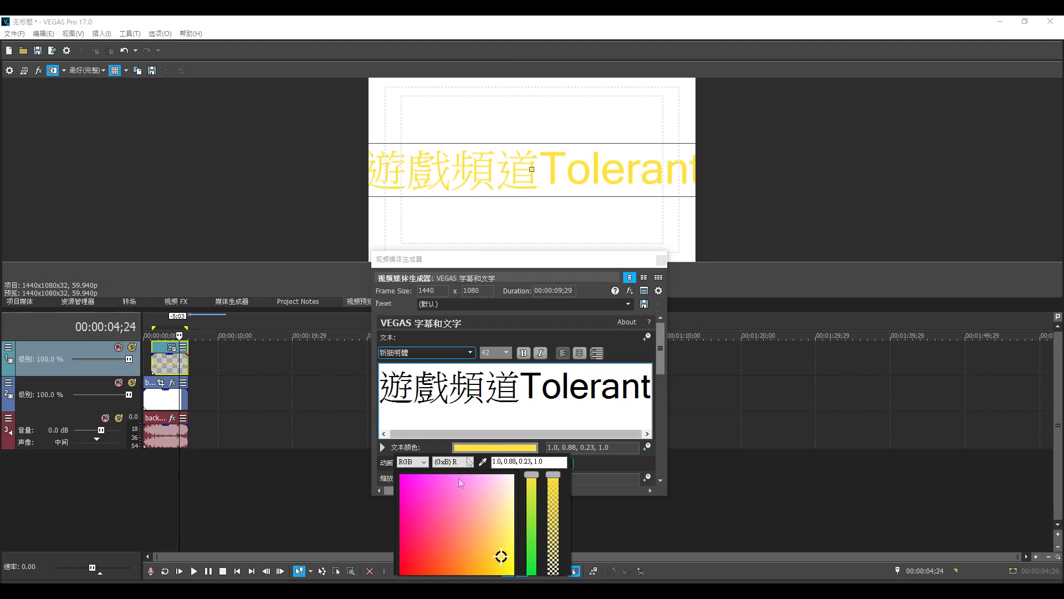
{"action": "left_click", "coordinate": [410, 562]}
{"action": "left_click", "coordinate": [503, 487]}
{"action": "left_click", "coordinate": [424, 492]}
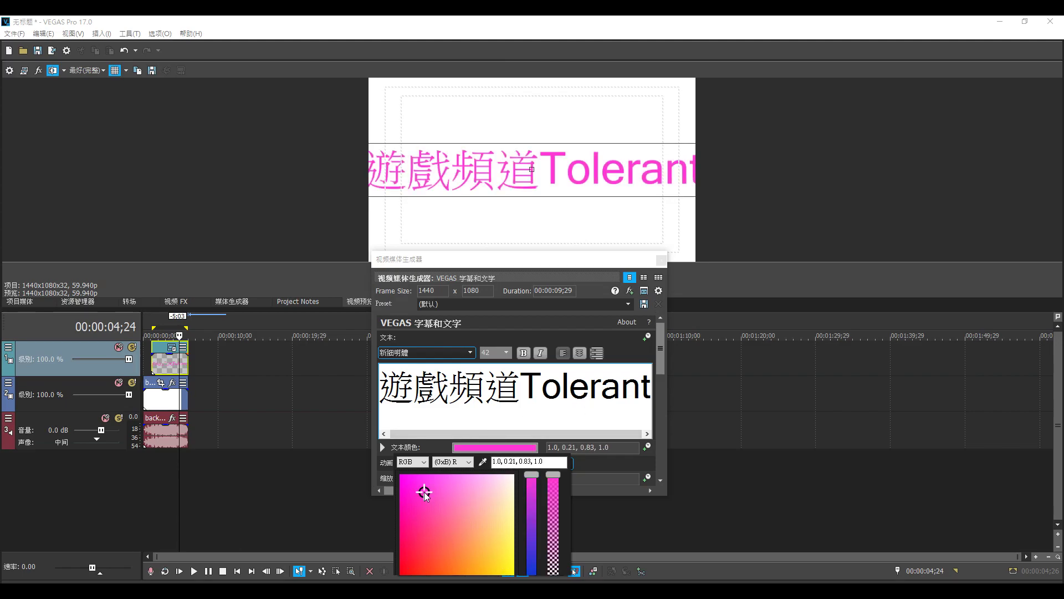
- Set the title text's font size to 36 and close its settings
{"action": "left_click", "coordinate": [506, 353]}
{"action": "left_click", "coordinate": [493, 436]}
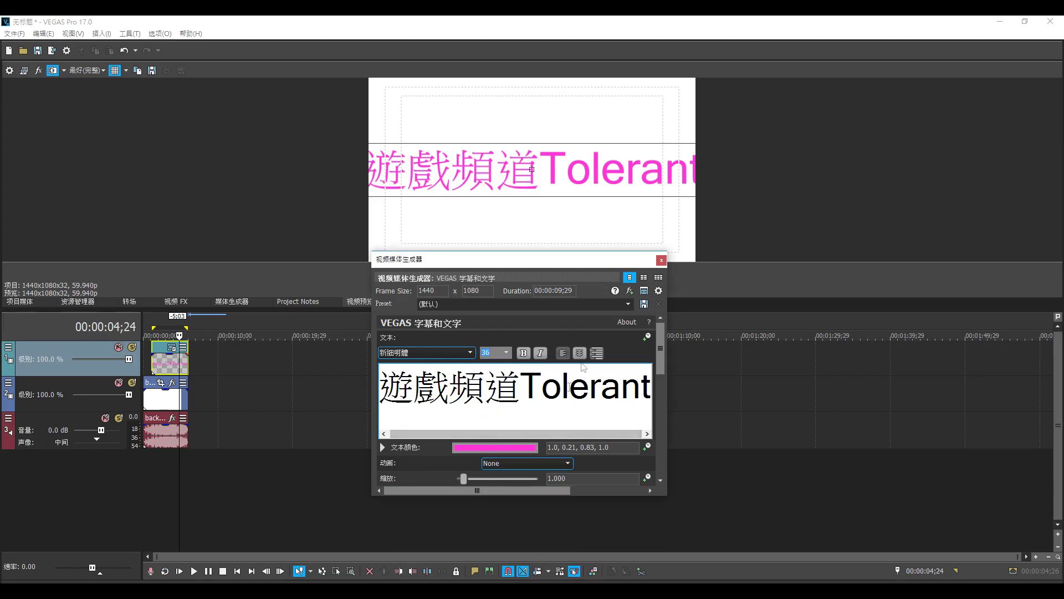
{"action": "left_click", "coordinate": [661, 261]}
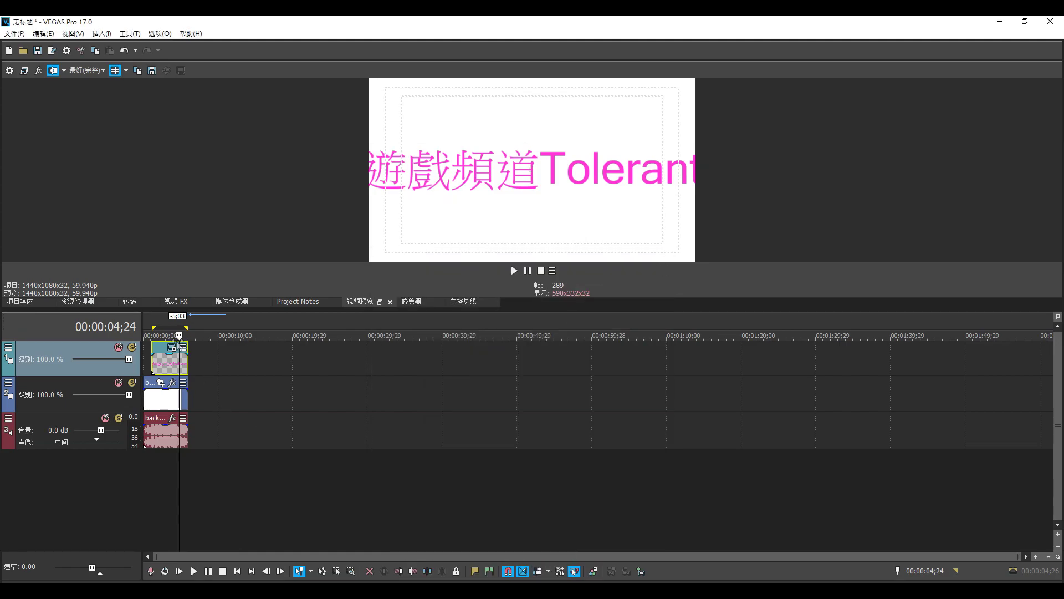
- Play the intro from the start to check how the title appears over the background animation
{"action": "key", "text": "space"}
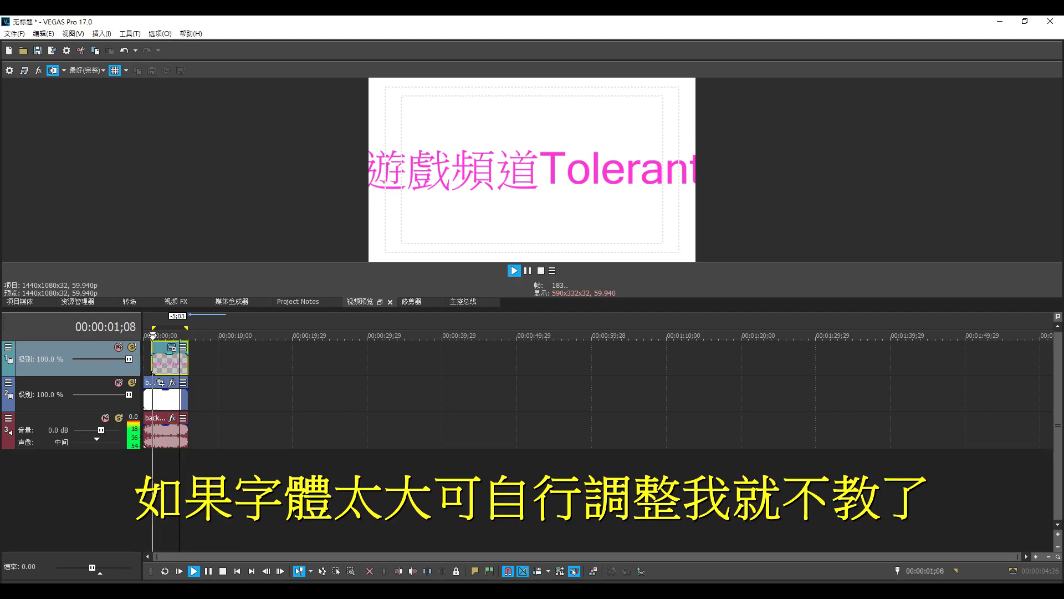
{"action": "key", "text": "space"}
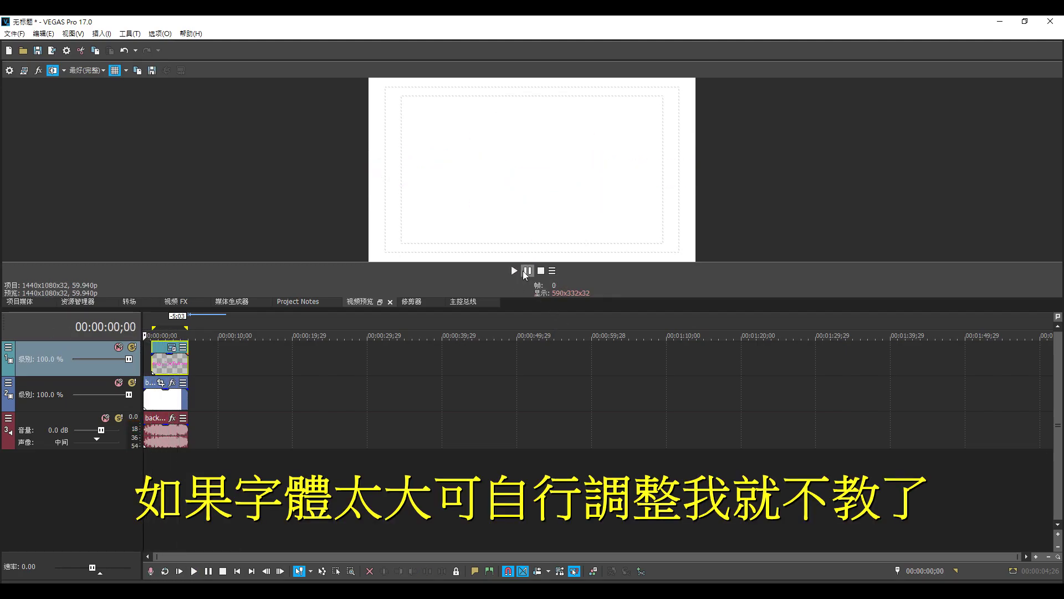
{"action": "key", "text": "space"}
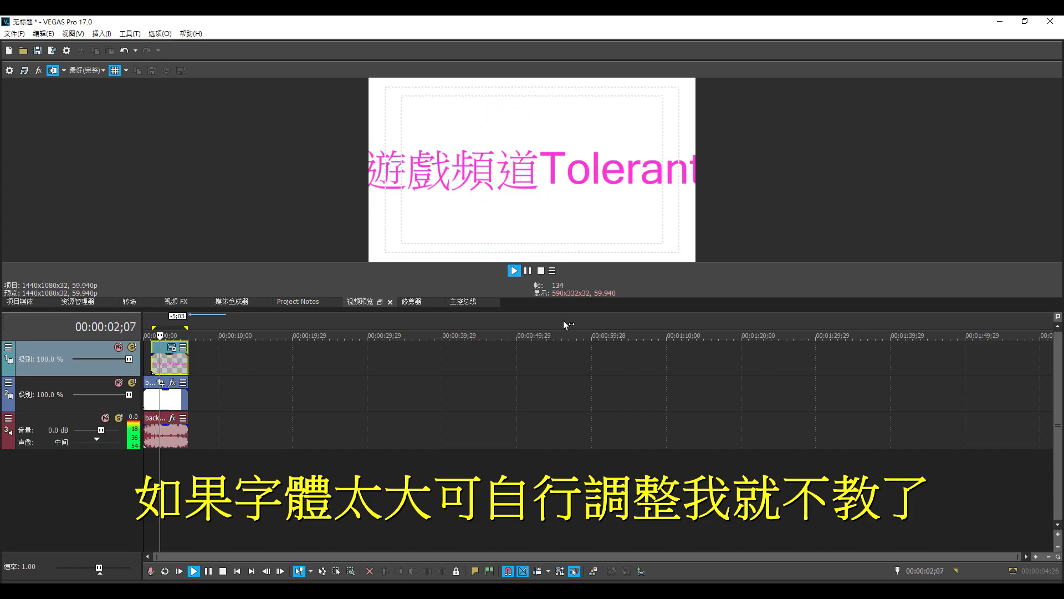
{"action": "left_click", "coordinate": [514, 271]}
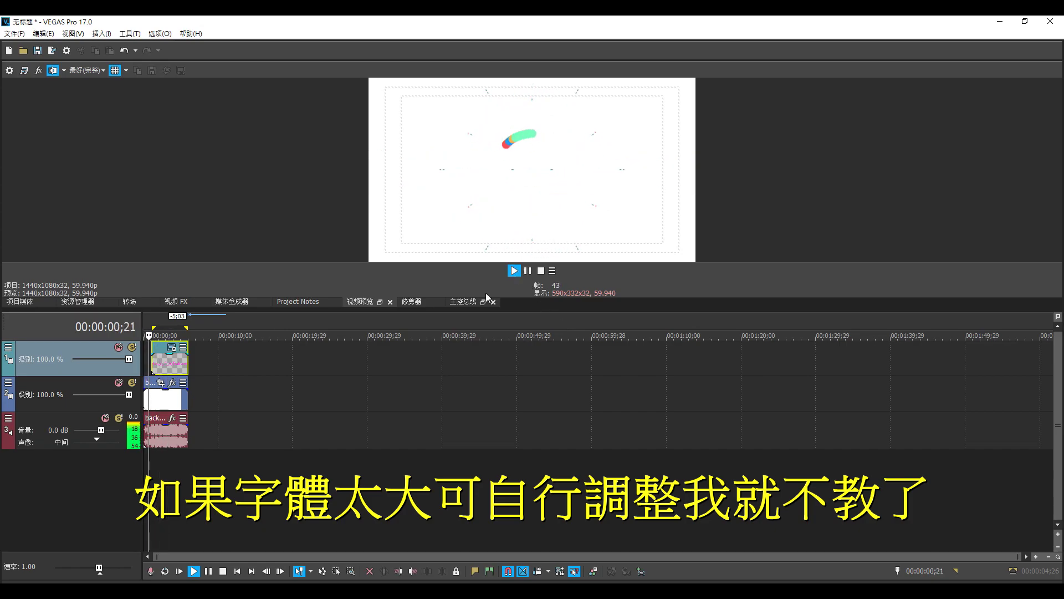
- Set the title text's font size to 22, close its settings and preview the intro
{"action": "left_click", "coordinate": [172, 348]}
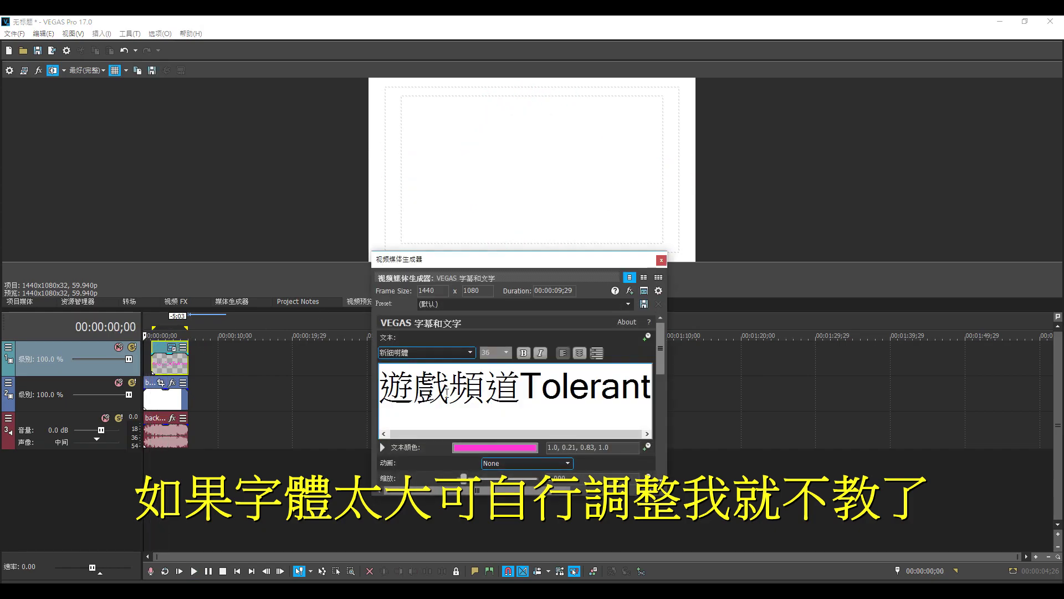
{"action": "left_click", "coordinate": [508, 356]}
{"action": "left_click", "coordinate": [498, 417]}
{"action": "left_click", "coordinate": [662, 263]}
{"action": "left_click", "coordinate": [514, 269]}
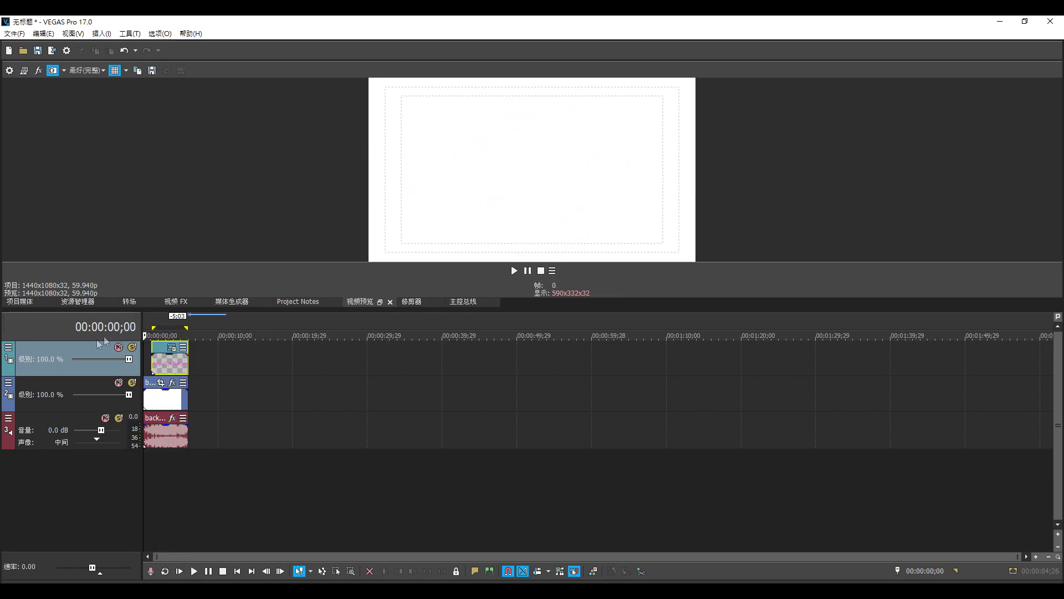
- Reopen the title's settings at 00:00:03;16 and shrink the text in the preview to a scale of about 0.69
{"action": "left_click_drag", "start_coordinate": [159, 330], "coordinate": [149, 329]}
{"action": "right_click", "coordinate": [179, 361]}
{"action": "left_click", "coordinate": [170, 361]}
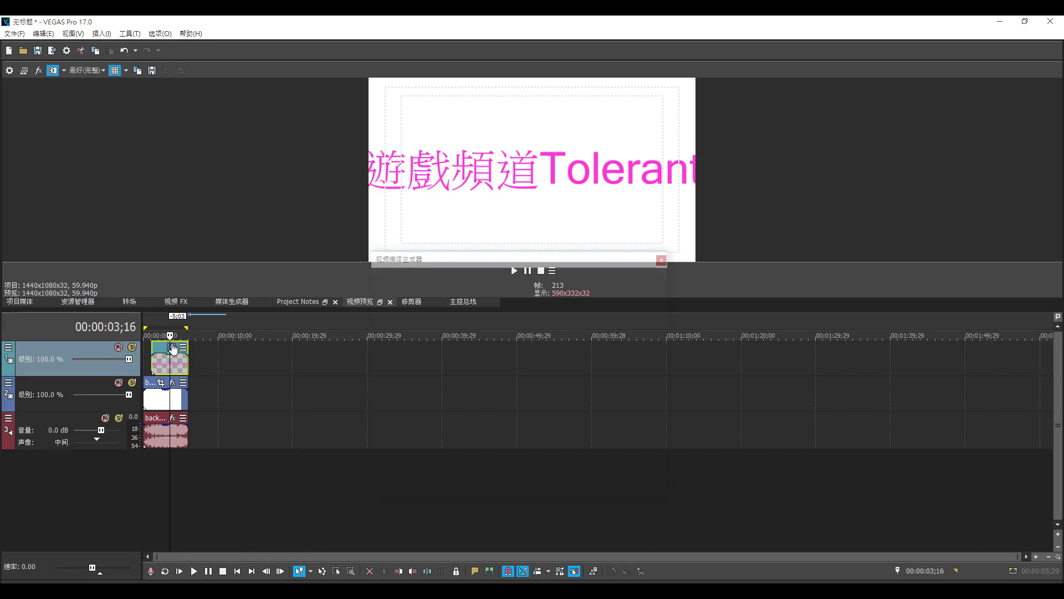
{"action": "double_click", "coordinate": [456, 167]}
{"action": "left_click_drag", "start_coordinate": [368, 150], "coordinate": [463, 173]}
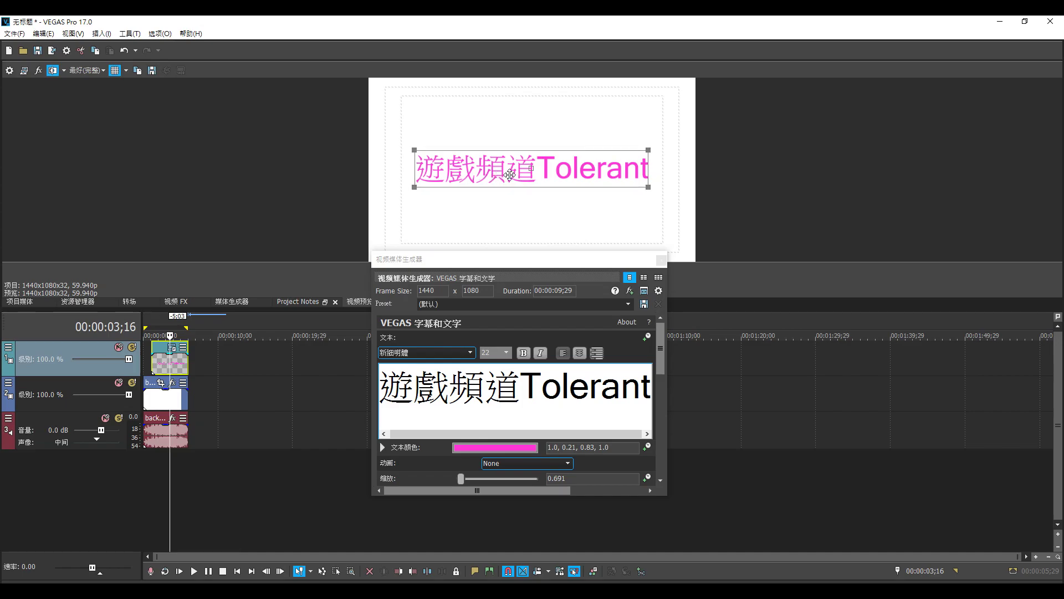
{"action": "left_click", "coordinate": [662, 259]}
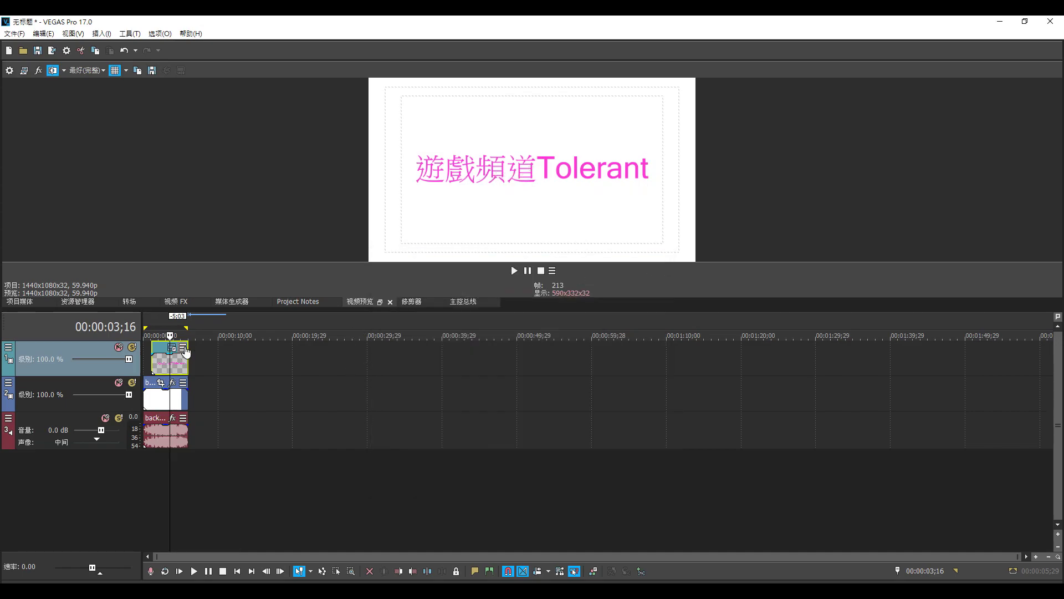
- Play the finished intro from the beginning to past the end of the clips, then stop playback
{"action": "left_click_drag", "start_coordinate": [172, 333], "coordinate": [20, 333]}
{"action": "left_click", "coordinate": [516, 273]}
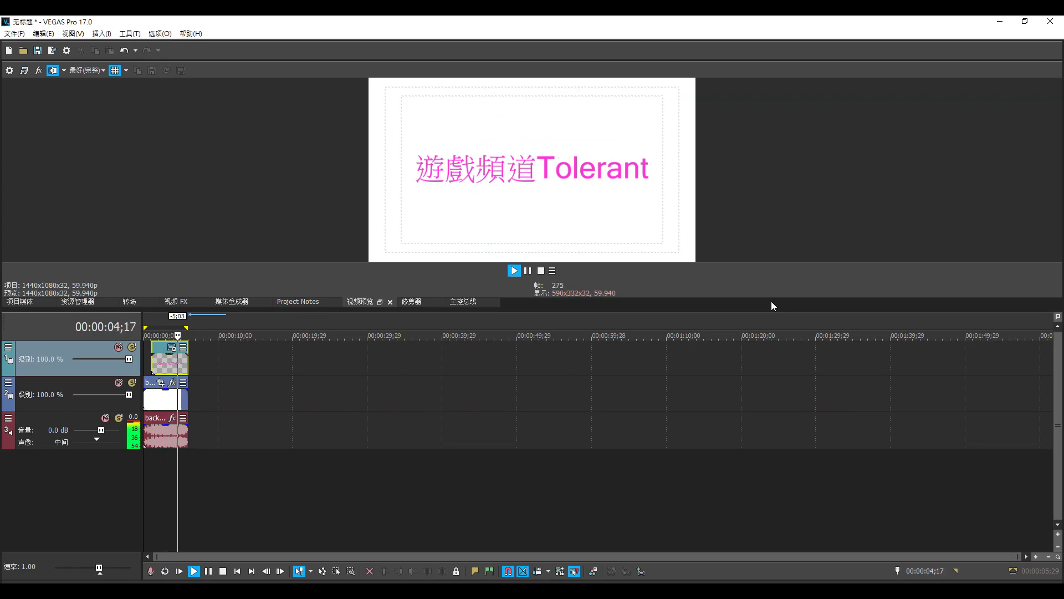
{"action": "left_click", "coordinate": [527, 271]}
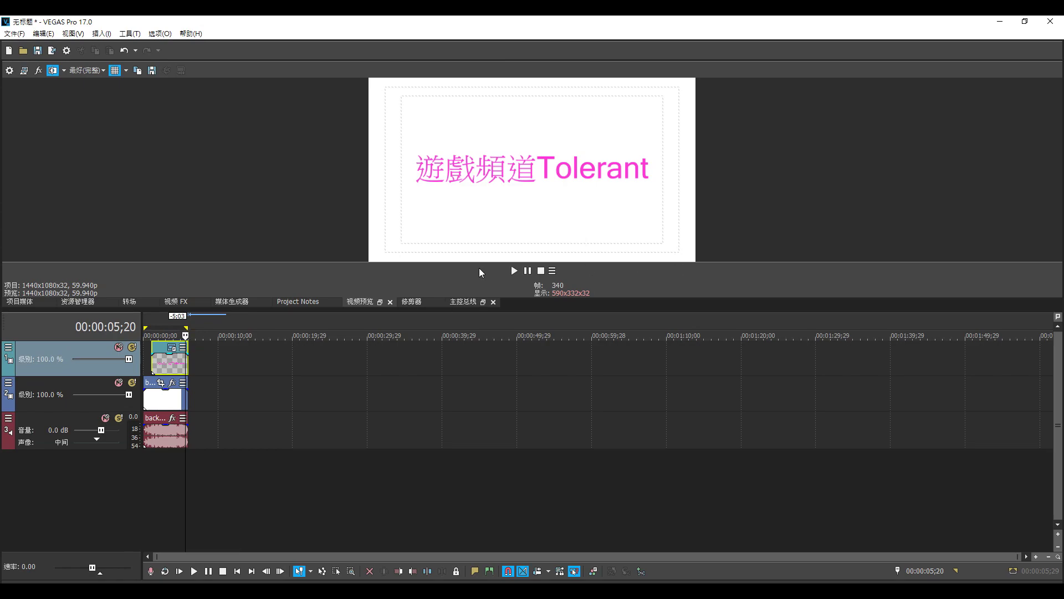
{"action": "left_click", "coordinate": [522, 270]}
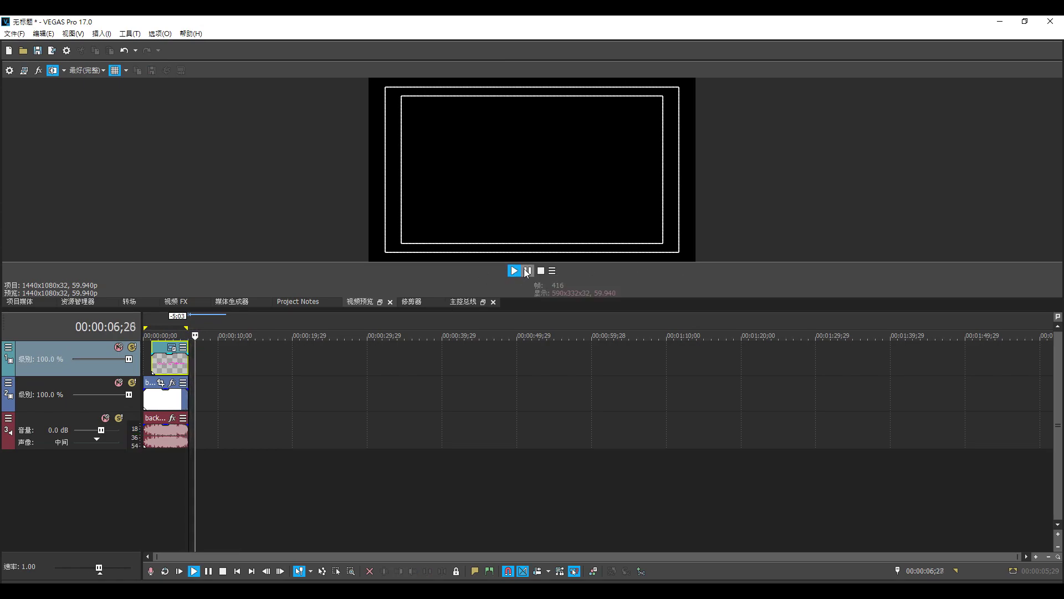
{"action": "left_click", "coordinate": [541, 271]}
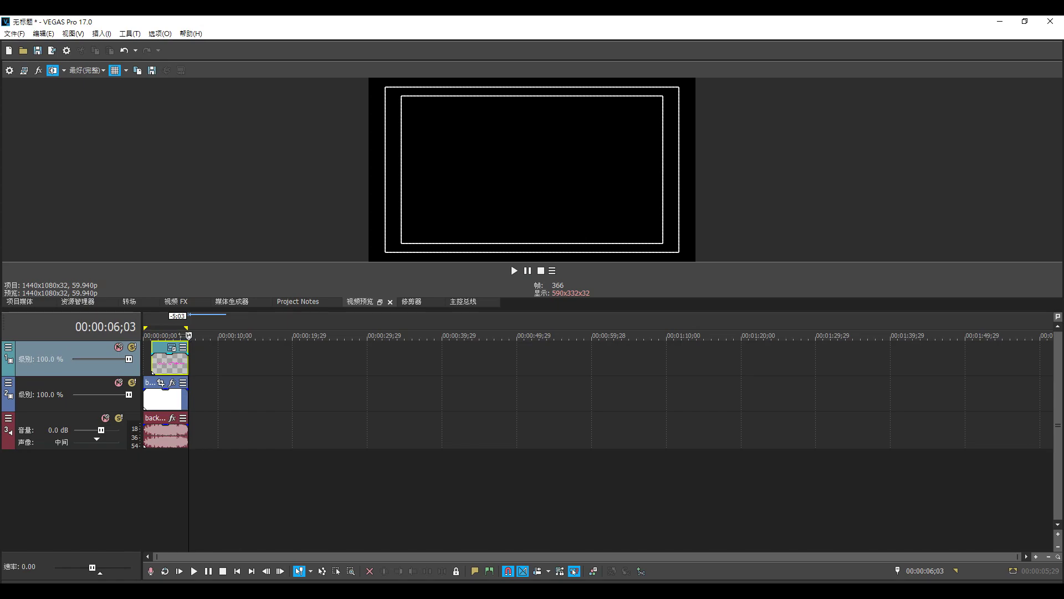
- Go to the end of the clips and trim about two seconds off the end of the title clip
{"action": "key", "text": "j"}
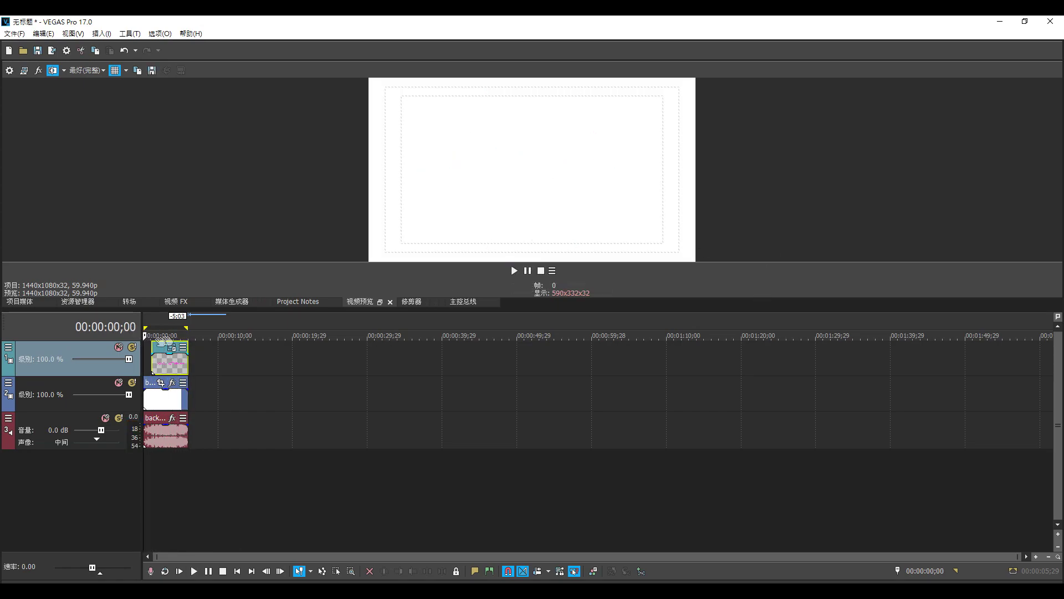
{"action": "left_click", "coordinate": [189, 355]}
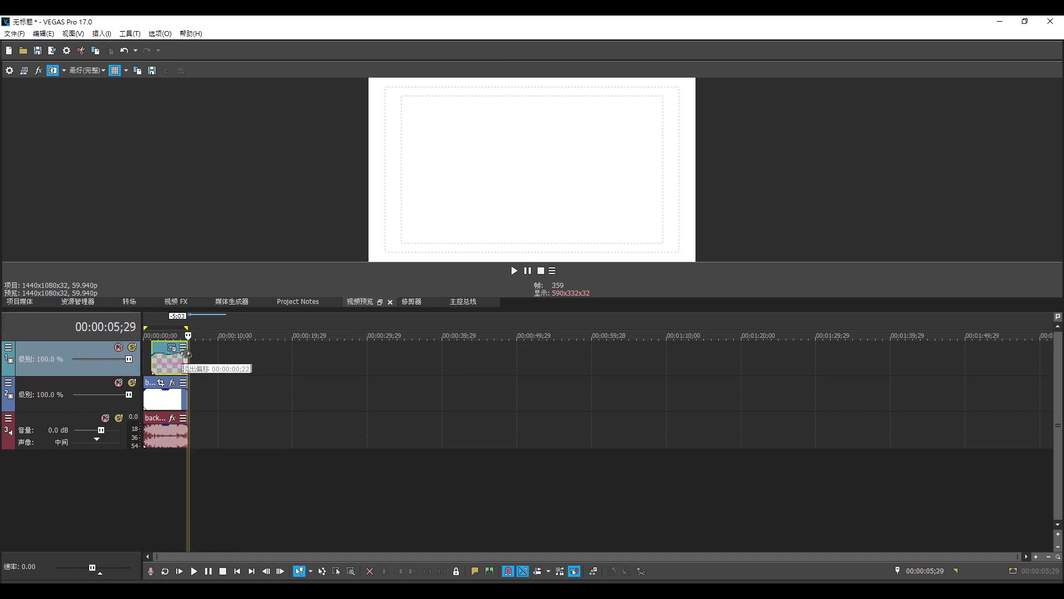
{"action": "left_click_drag", "start_coordinate": [185, 345], "coordinate": [169, 347]}
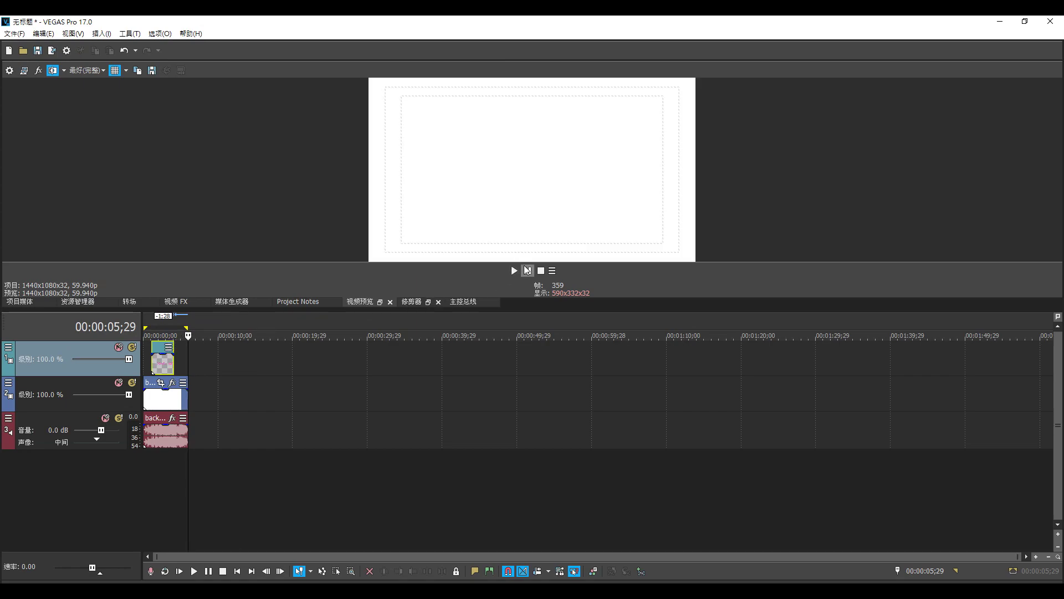
- Play the intro from the beginning and pause once the title shows over the circle animation at 00:00:01;16
{"action": "left_click", "coordinate": [514, 271]}
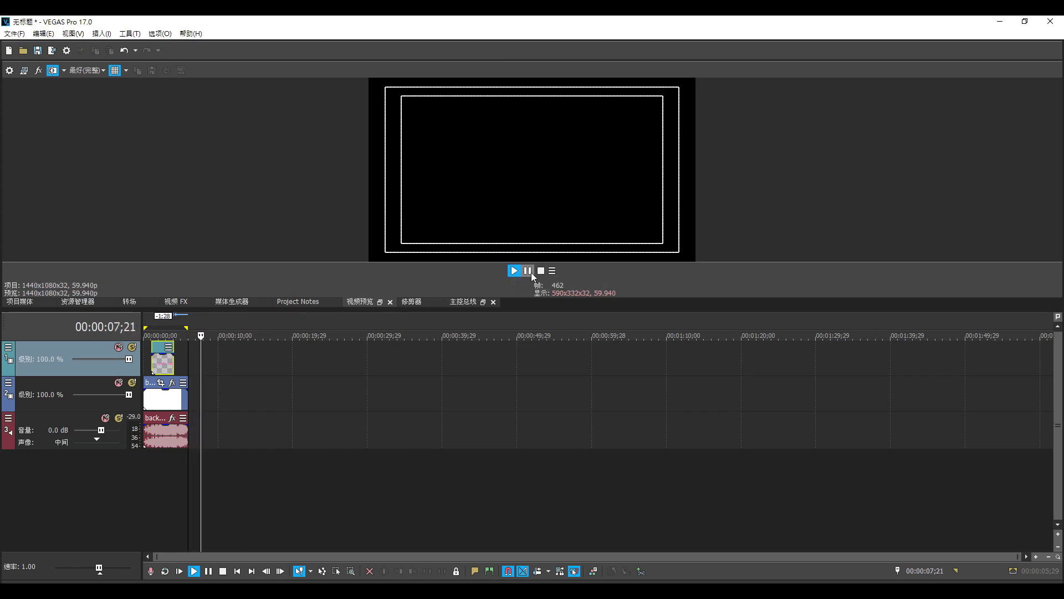
{"action": "left_click", "coordinate": [513, 268]}
{"action": "left_click", "coordinate": [526, 271]}
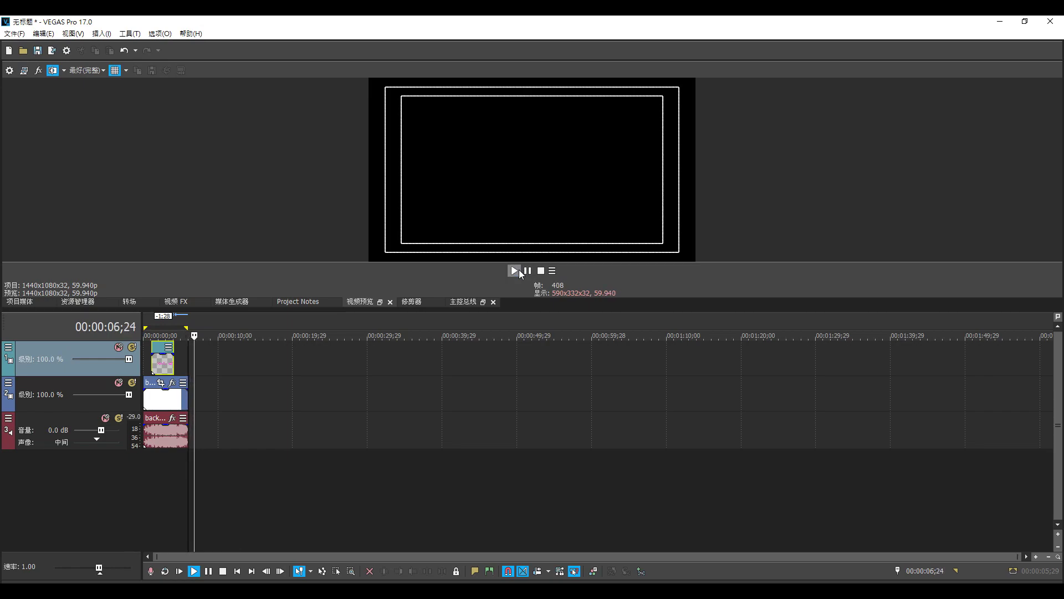
{"action": "left_click", "coordinate": [541, 271]}
{"action": "left_click", "coordinate": [514, 270]}
{"action": "left_click", "coordinate": [511, 266]}
{"action": "left_click", "coordinate": [512, 269]}
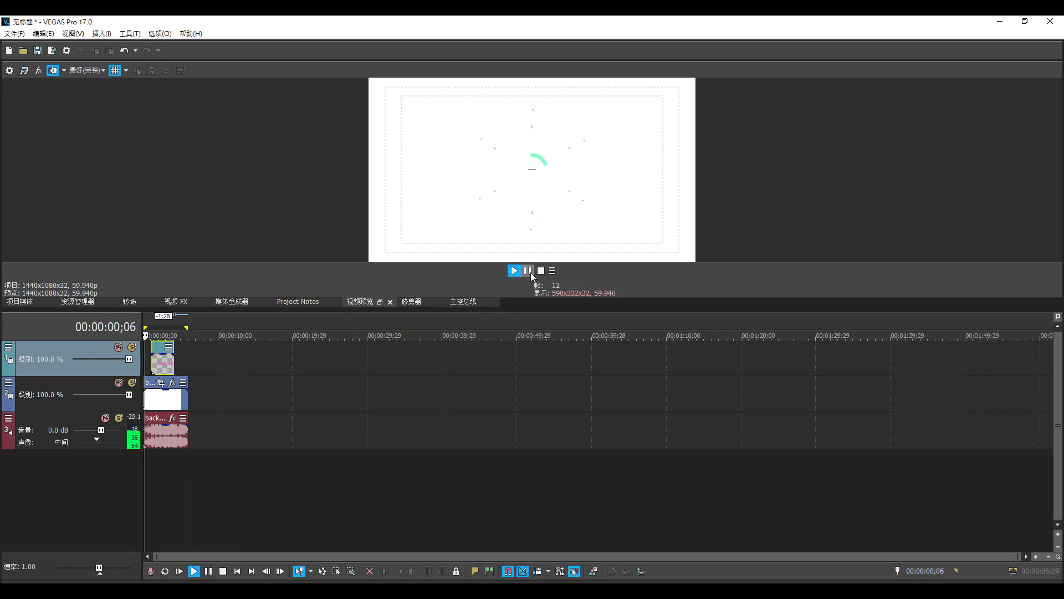
{"action": "left_click", "coordinate": [527, 271]}
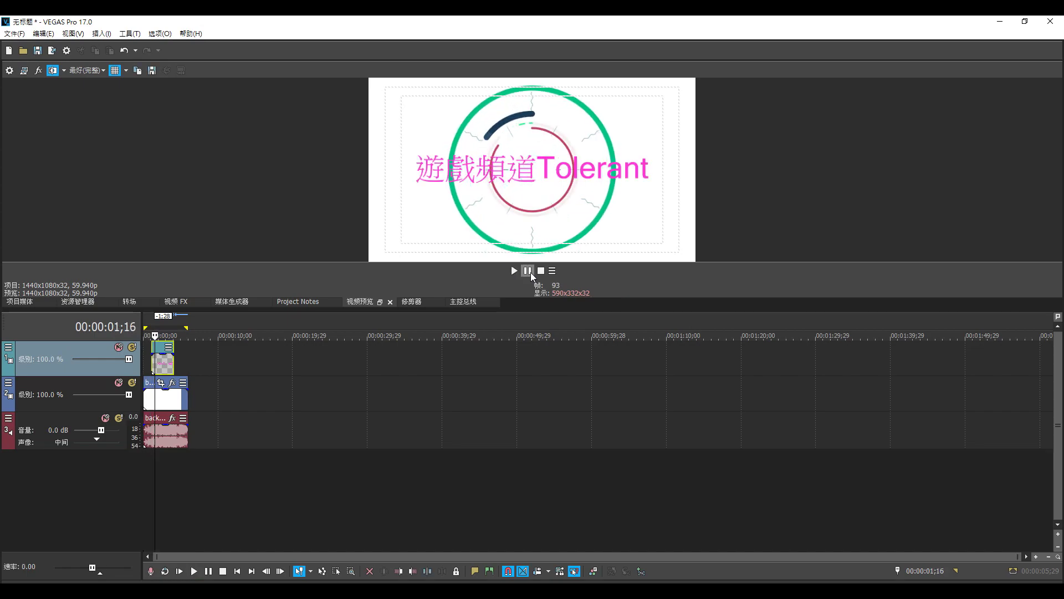
- Extend the end of the title clip back out to the end of the background clip
{"action": "right_click", "coordinate": [169, 345]}
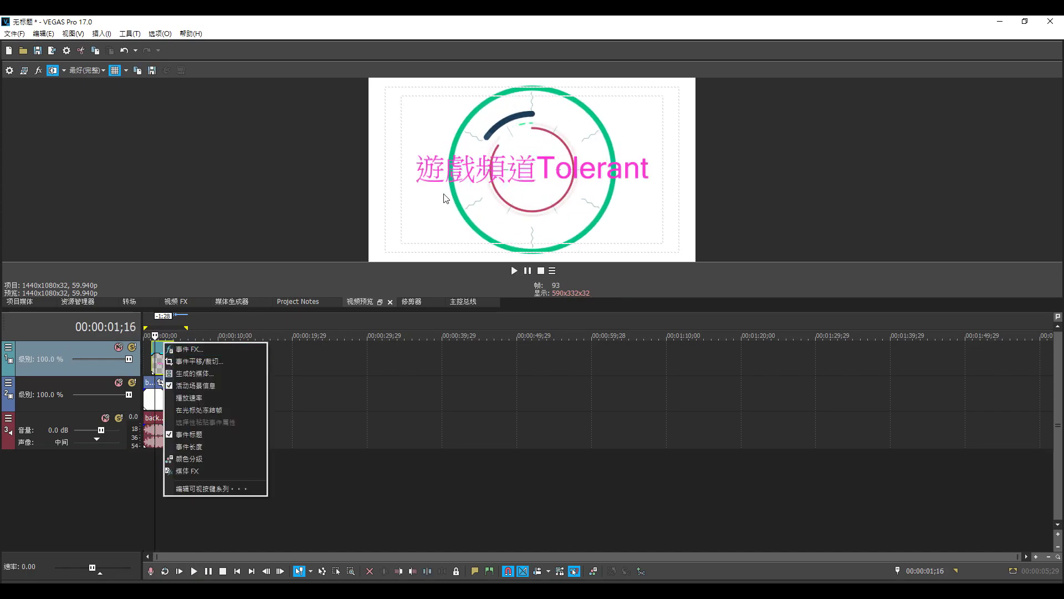
{"action": "left_click", "coordinate": [338, 355]}
{"action": "right_click", "coordinate": [165, 344]}
{"action": "left_click", "coordinate": [378, 355]}
{"action": "left_click", "coordinate": [172, 359]}
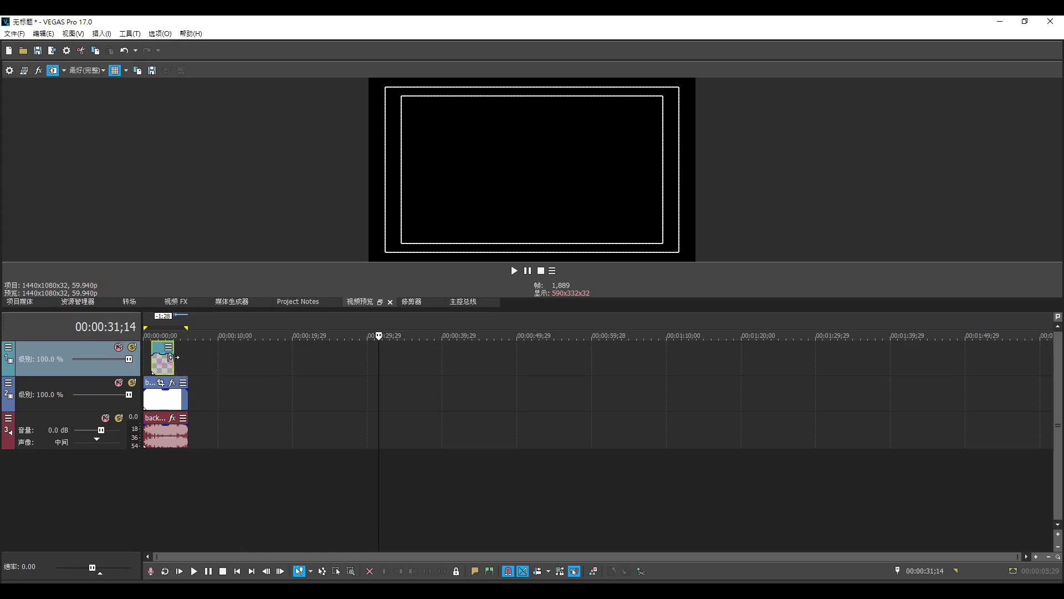
{"action": "left_click_drag", "start_coordinate": [173, 359], "coordinate": [188, 359]}
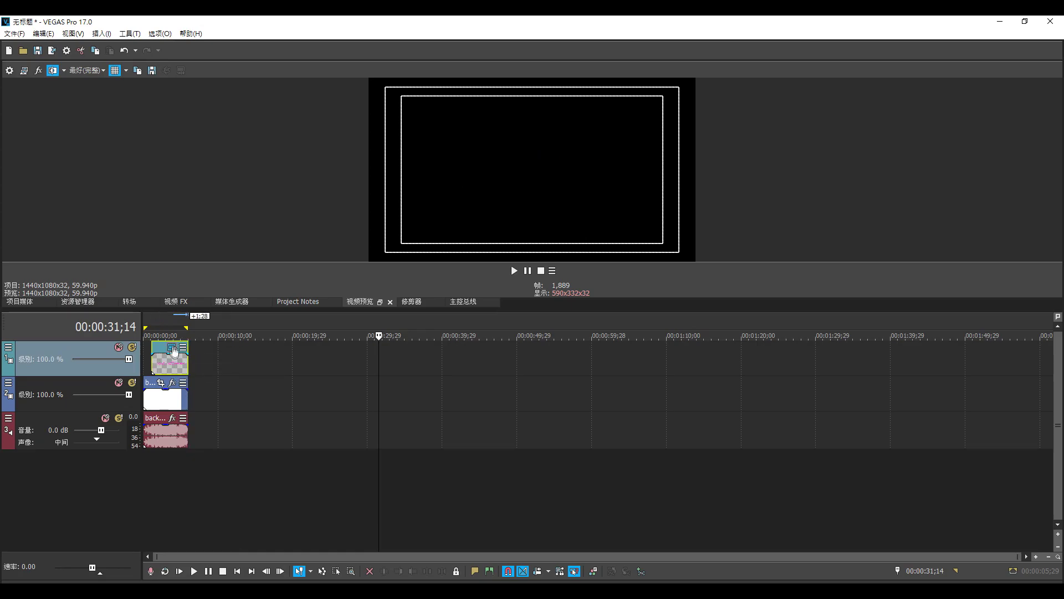
{"action": "left_click", "coordinate": [172, 347]}
{"action": "left_click", "coordinate": [494, 149]}
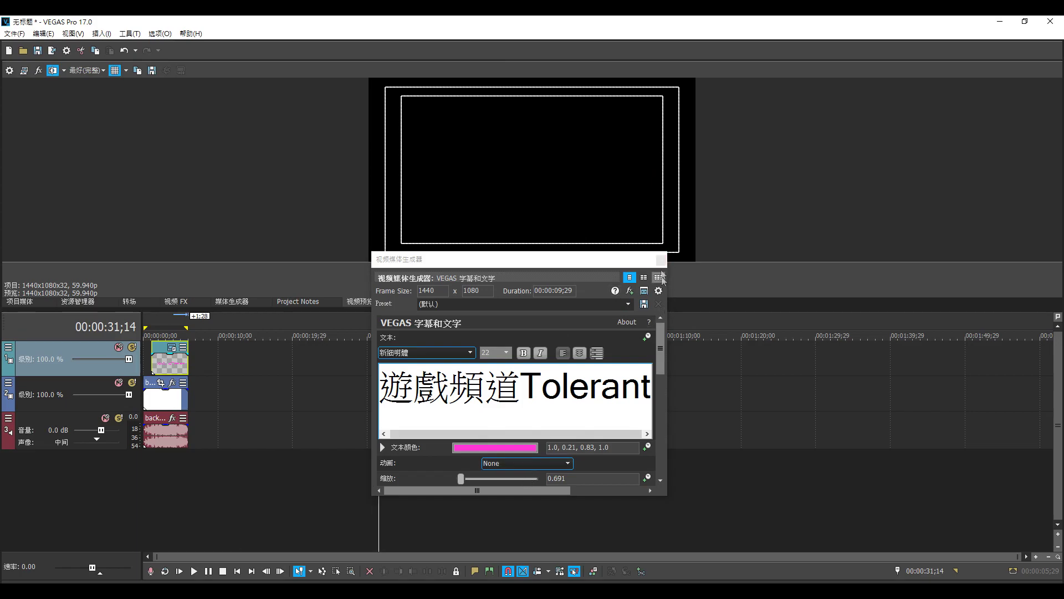
{"action": "left_click", "coordinate": [660, 259]}
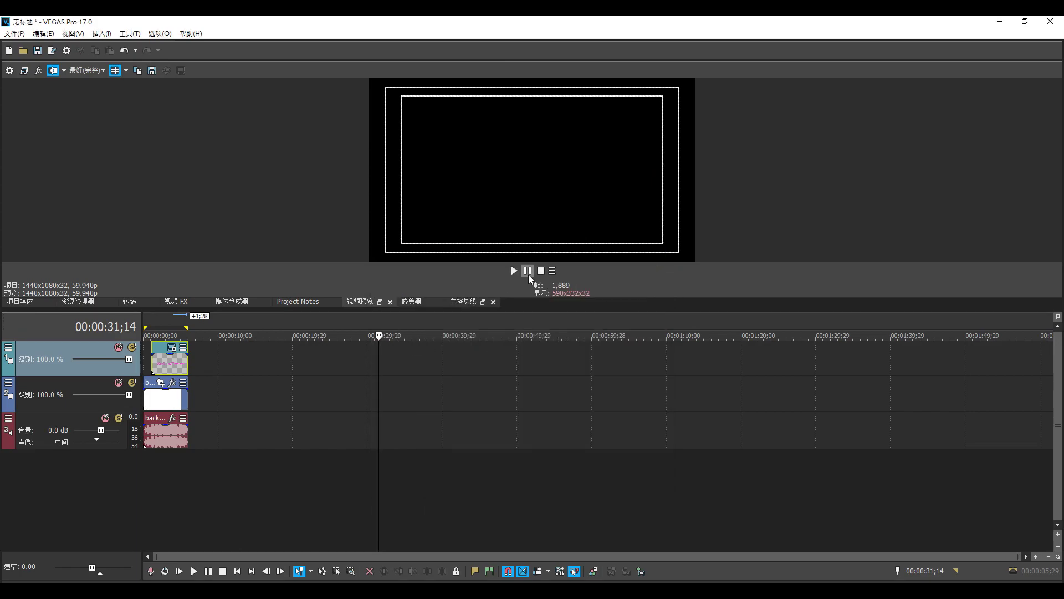
{"action": "left_click", "coordinate": [528, 271]}
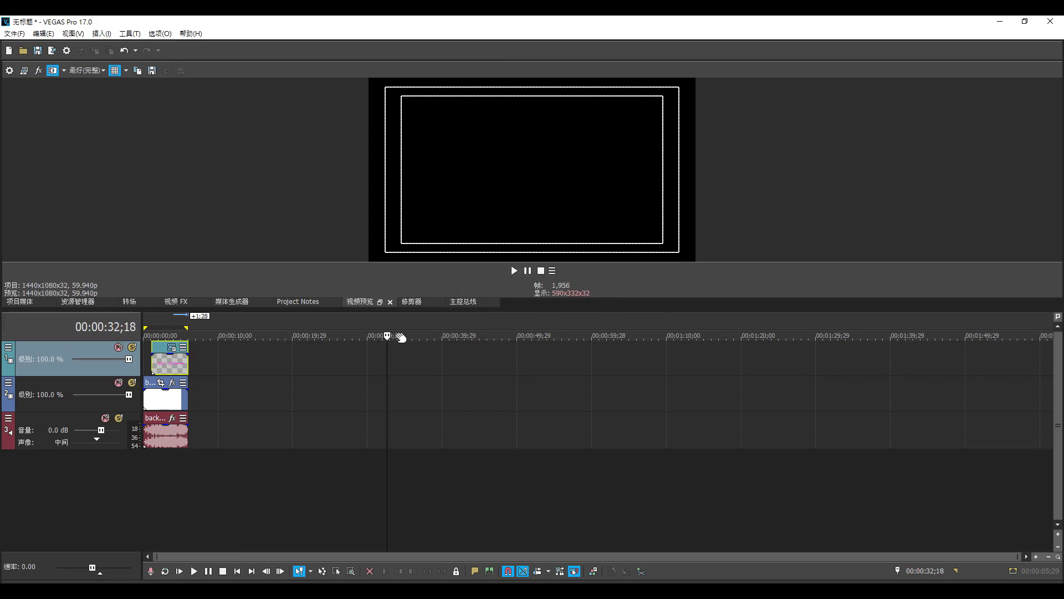
- Reopen the title's settings at 00:00:03;10, shrink the text in the preview to a scale of about 0.39, and close the settings
{"action": "left_click", "coordinate": [170, 347]}
{"action": "key", "text": "j"}
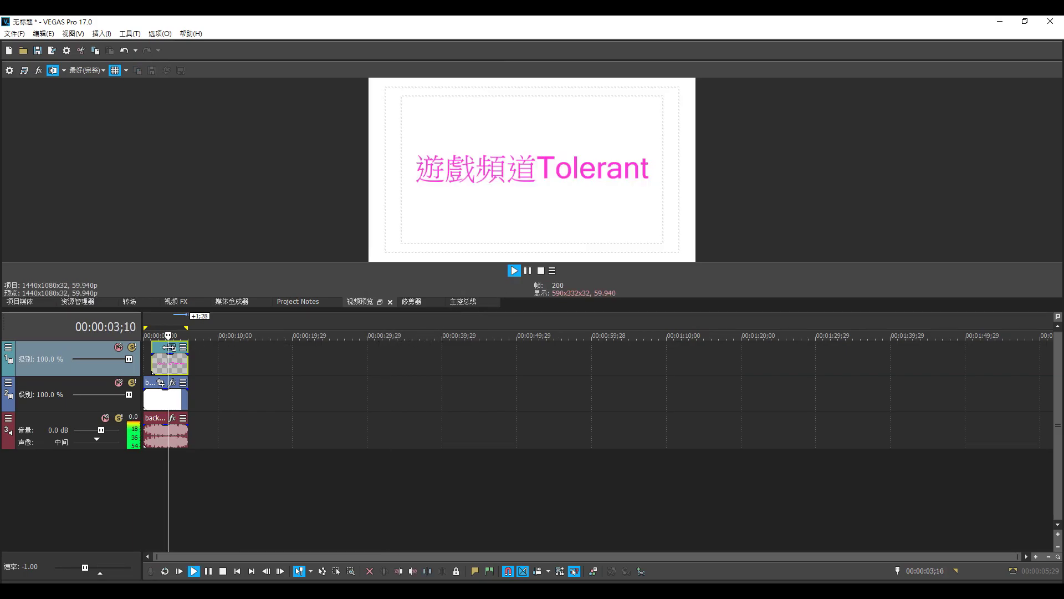
{"action": "left_click", "coordinate": [172, 347]}
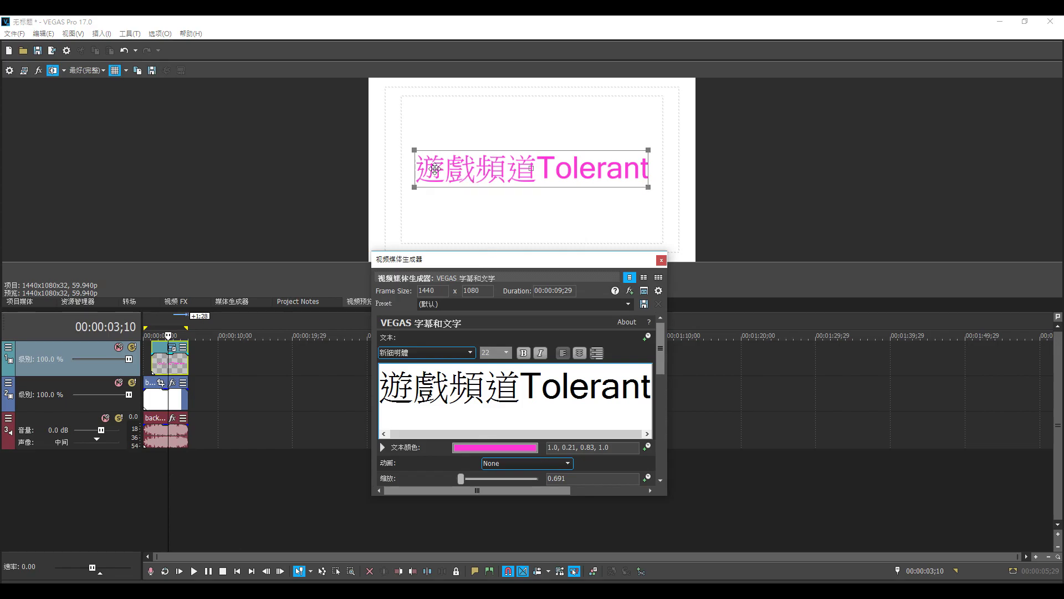
{"action": "left_click", "coordinate": [413, 151]}
{"action": "left_click_drag", "start_coordinate": [414, 154], "coordinate": [464, 170]}
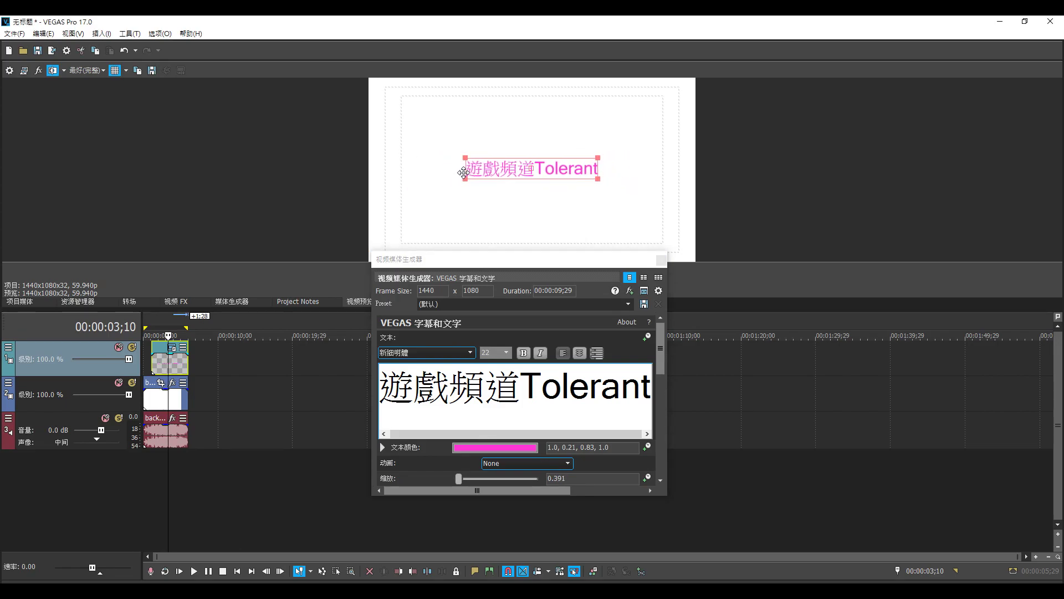
{"action": "left_click_drag", "start_coordinate": [659, 267], "coordinate": [661, 265]}
{"action": "left_click", "coordinate": [663, 259]}
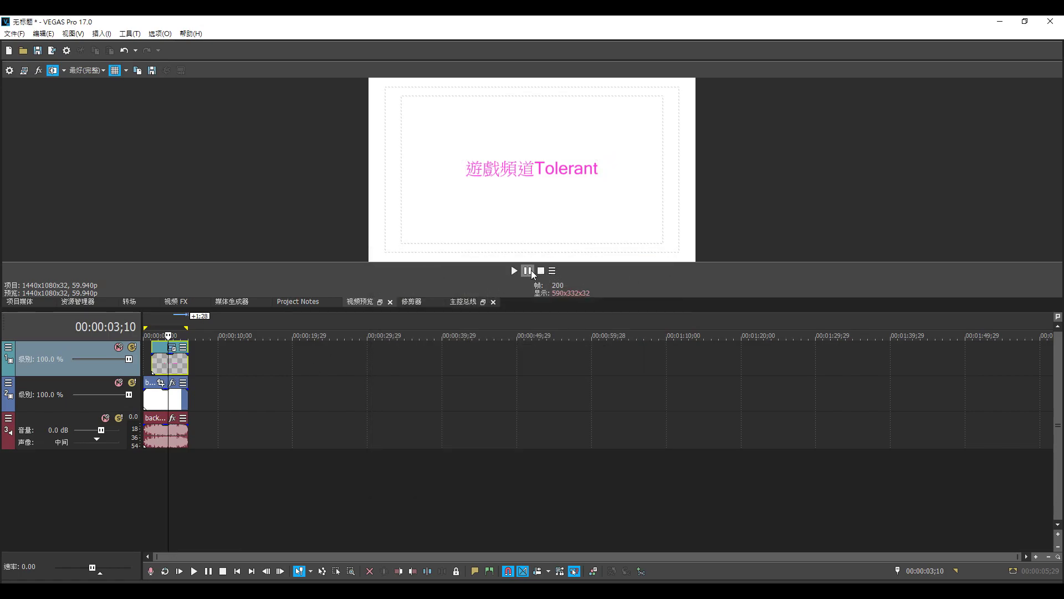
- Preview the intro from the beginning, then trim about one and a half seconds off the end of the title clip
{"action": "key", "text": "space"}
{"action": "left_click", "coordinate": [538, 272]}
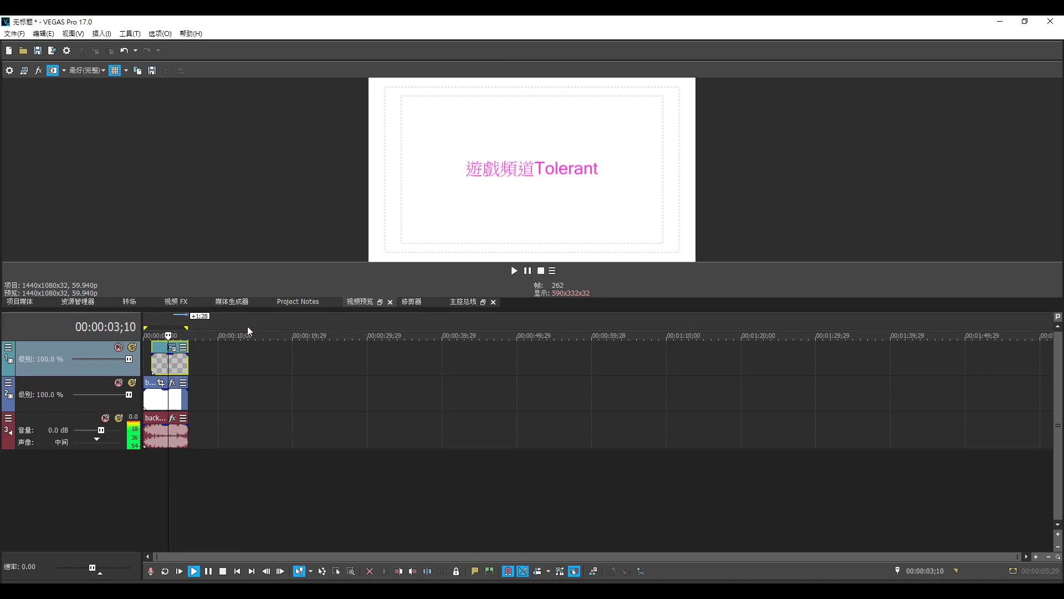
{"action": "key", "text": "j"}
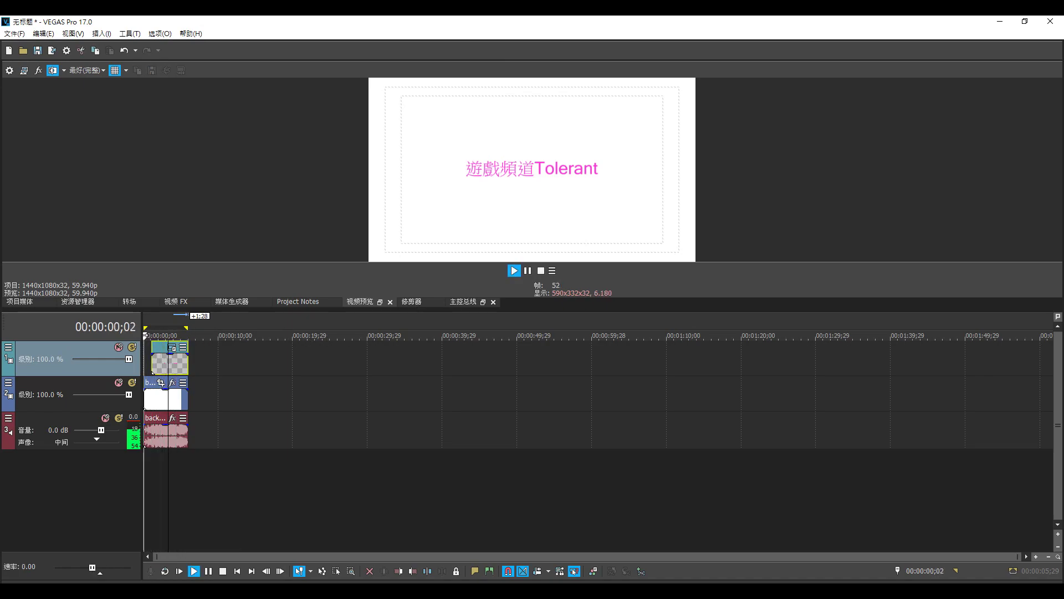
{"action": "left_click", "coordinate": [515, 271]}
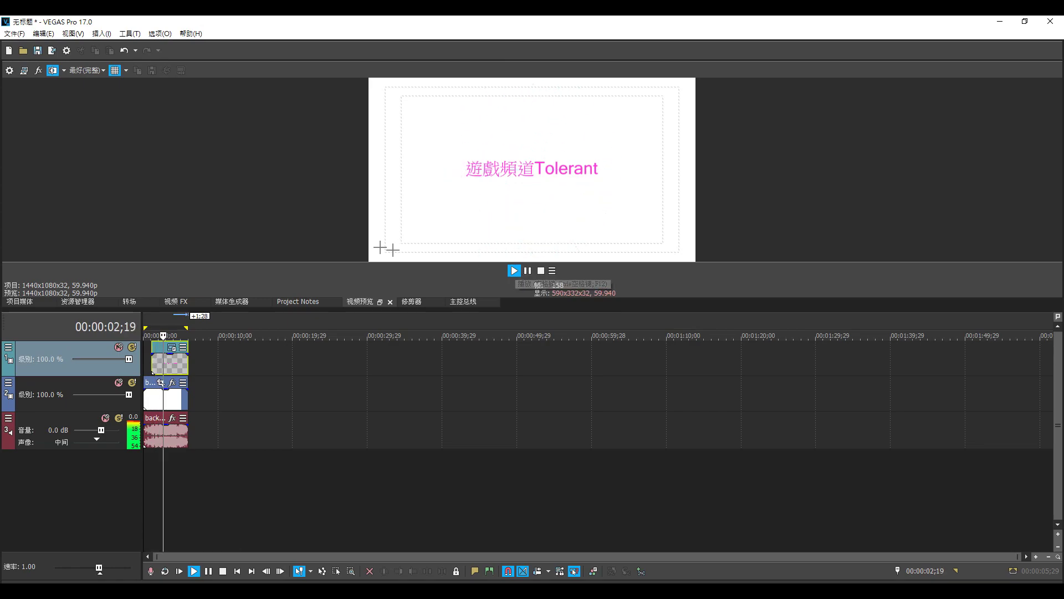
{"action": "left_click", "coordinate": [541, 270]}
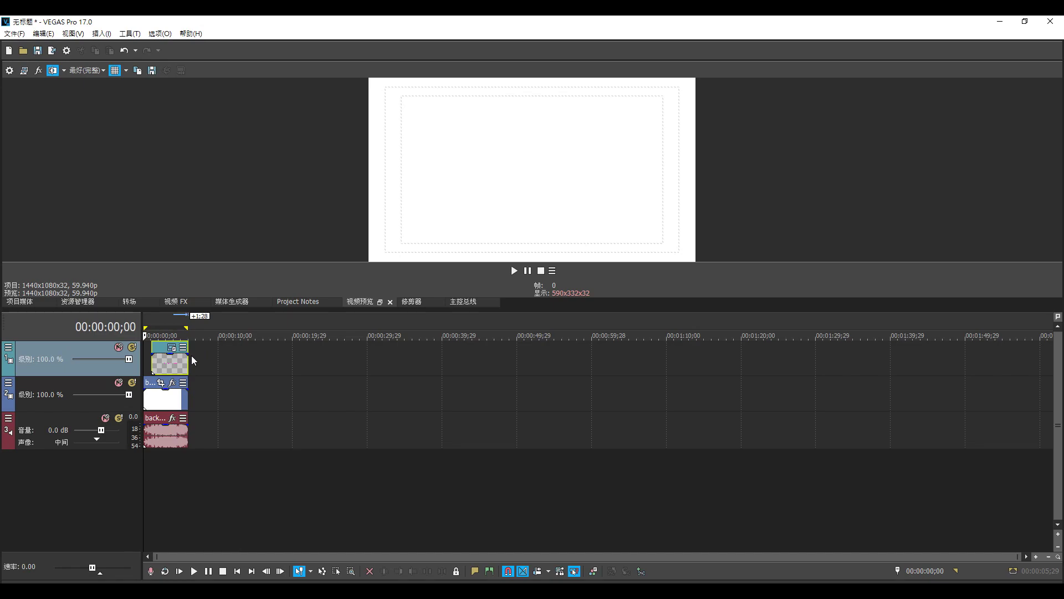
{"action": "mouse_move", "coordinate": [188, 353]}
{"action": "left_mouse_down"}
{"action": "mouse_move", "coordinate": [173, 358]}
{"action": "mouse_move", "coordinate": [175, 349]}
{"action": "left_mouse_up"}
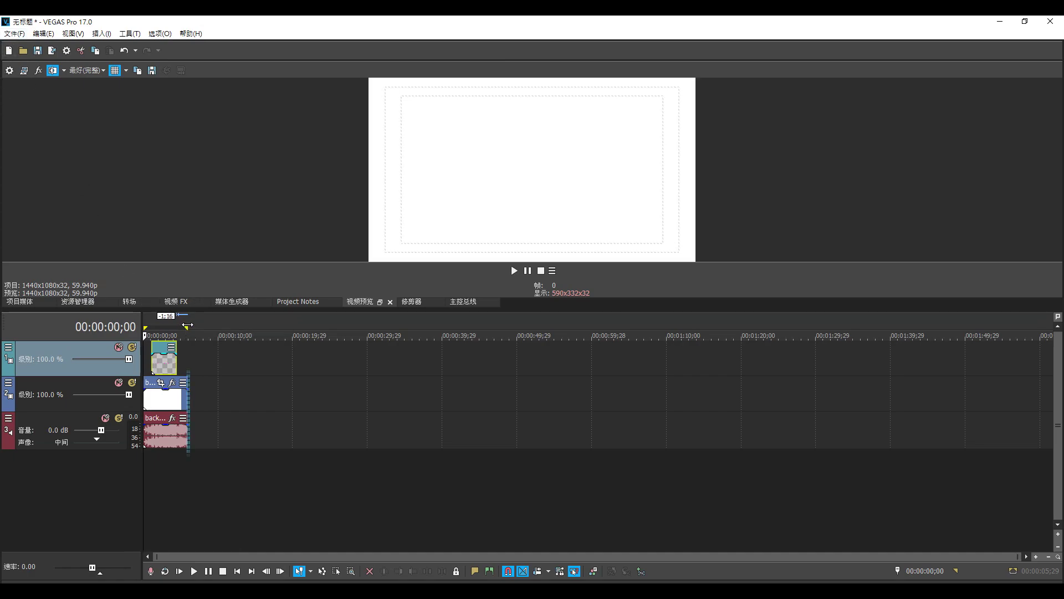
- Set up a render of the project in the MAGIX AVC/AAC MP4 format with the Internet HD 1080p 59.94 fps template
{"action": "left_click", "coordinate": [17, 33]}
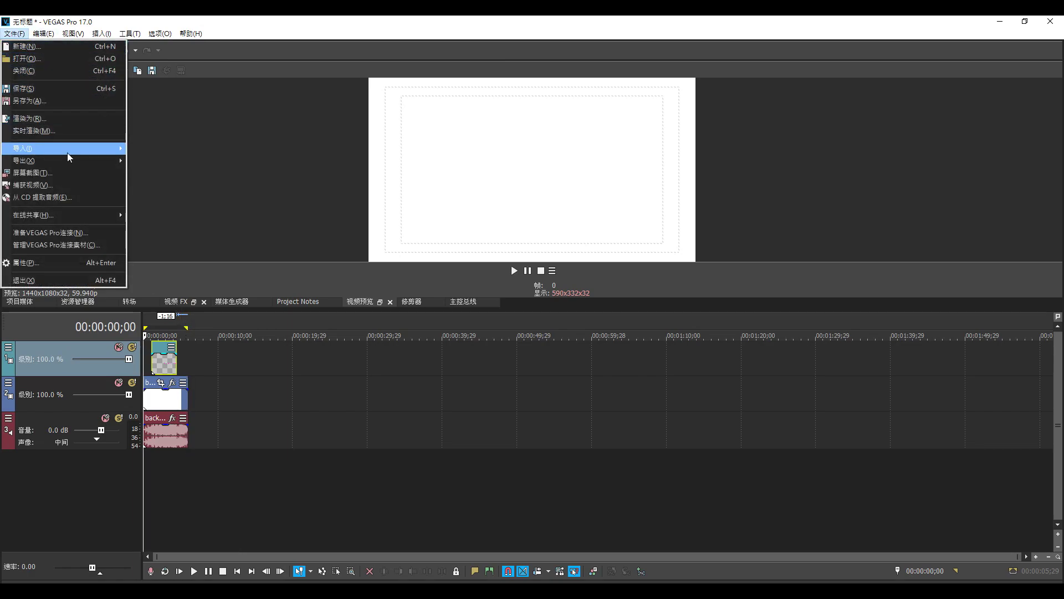
{"action": "left_click", "coordinate": [80, 122]}
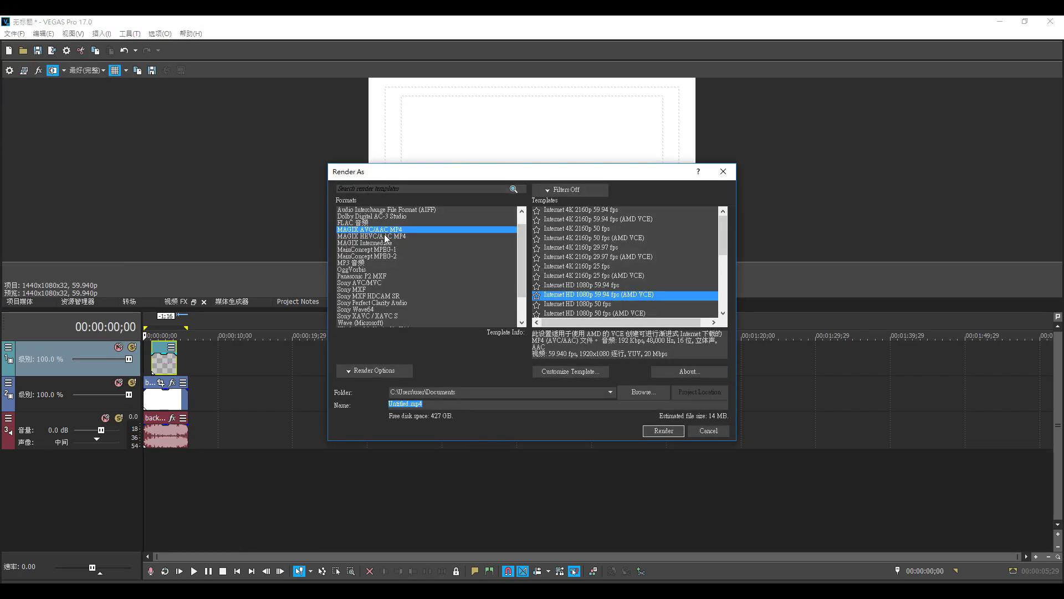
{"action": "mouse_move", "coordinate": [528, 226]}
{"action": "left_mouse_down"}
{"action": "mouse_move", "coordinate": [527, 256]}
{"action": "mouse_move", "coordinate": [533, 239]}
{"action": "left_mouse_up"}
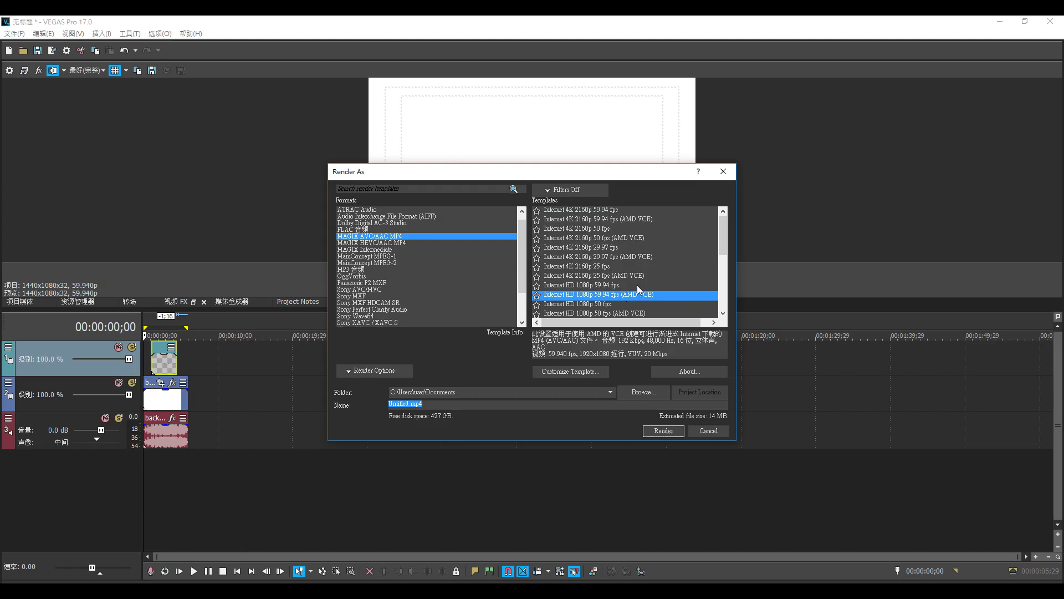
{"action": "left_click", "coordinate": [661, 267]}
{"action": "left_click", "coordinate": [660, 275]}
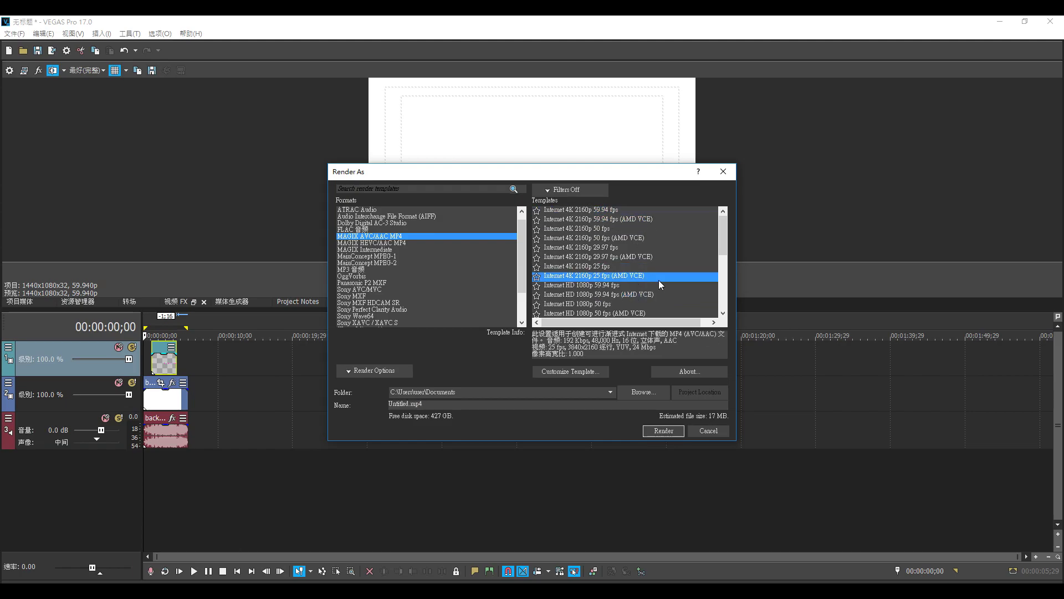
{"action": "left_click", "coordinate": [660, 286]}
{"action": "left_click", "coordinate": [655, 293]}
{"action": "left_click", "coordinate": [655, 288]}
- Clear the default output file name Untitled.mp4 and start the render
{"action": "double_click", "coordinate": [512, 404]}
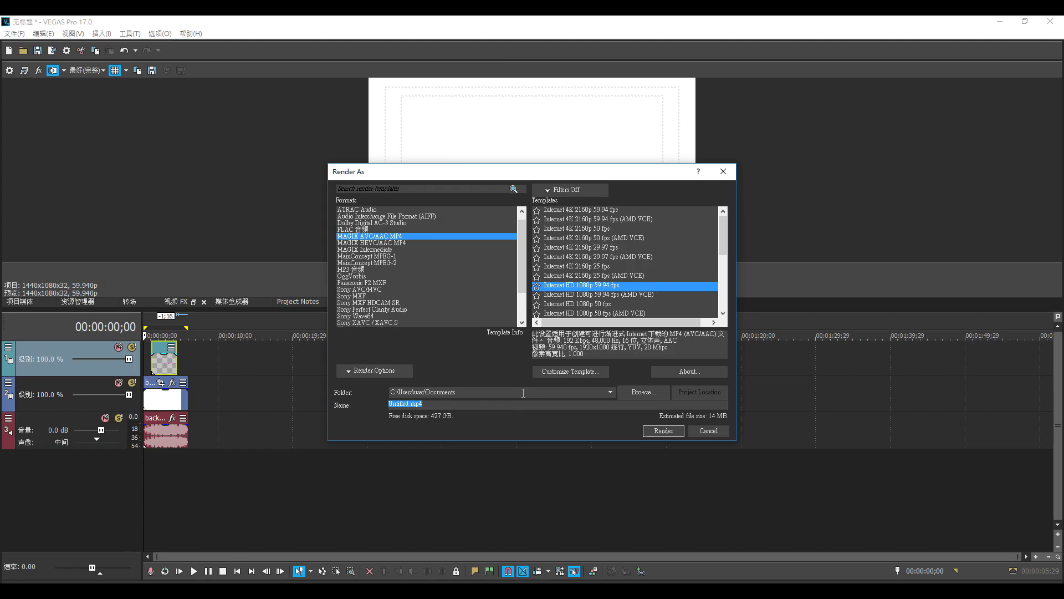
{"action": "key", "text": "BackSpace"}
{"action": "left_click", "coordinate": [663, 431]}
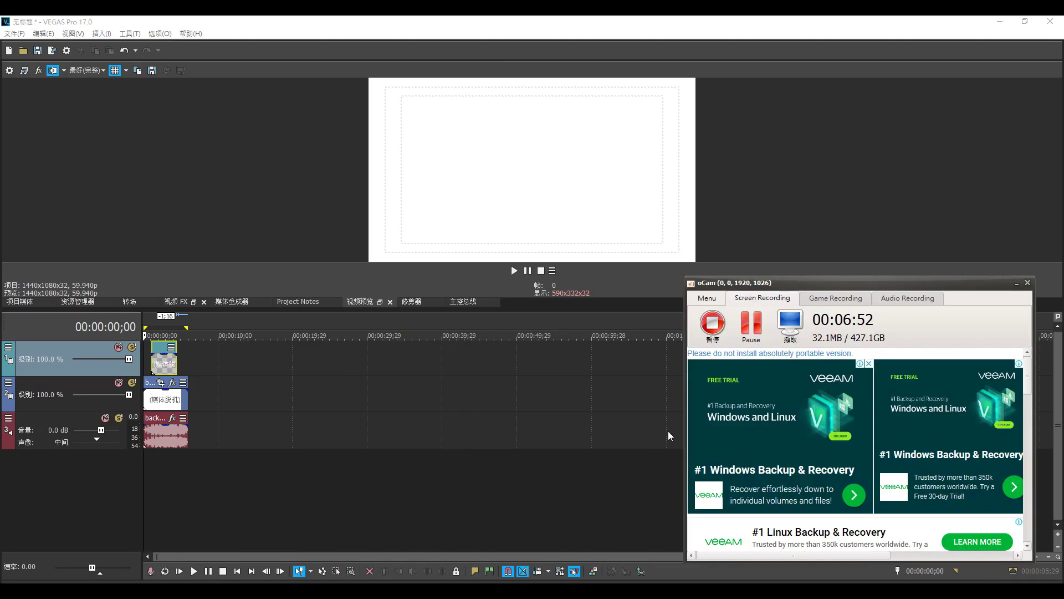
{"action": "left_click", "coordinate": [722, 337]}
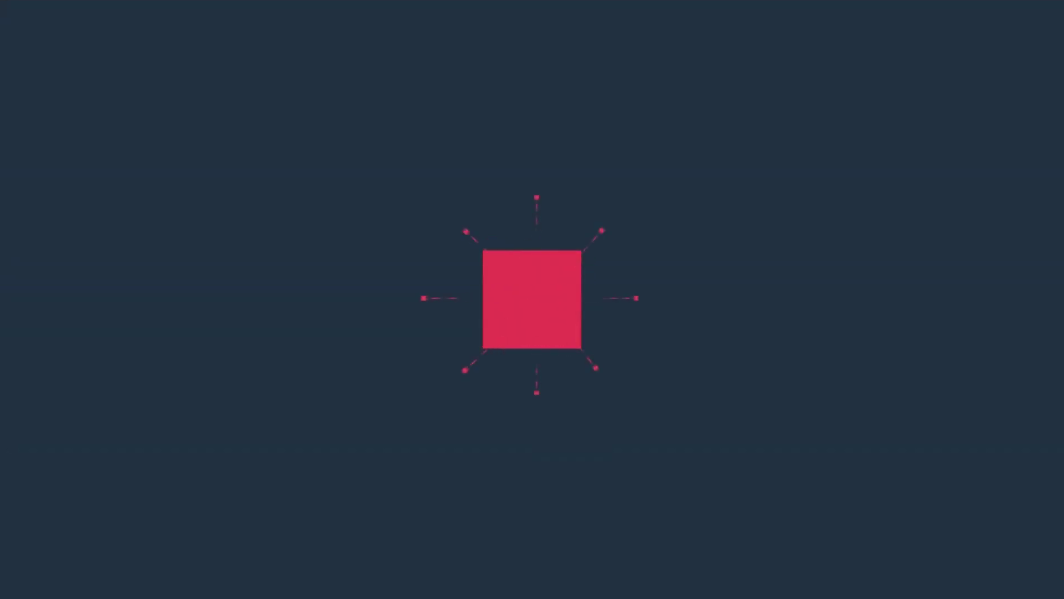